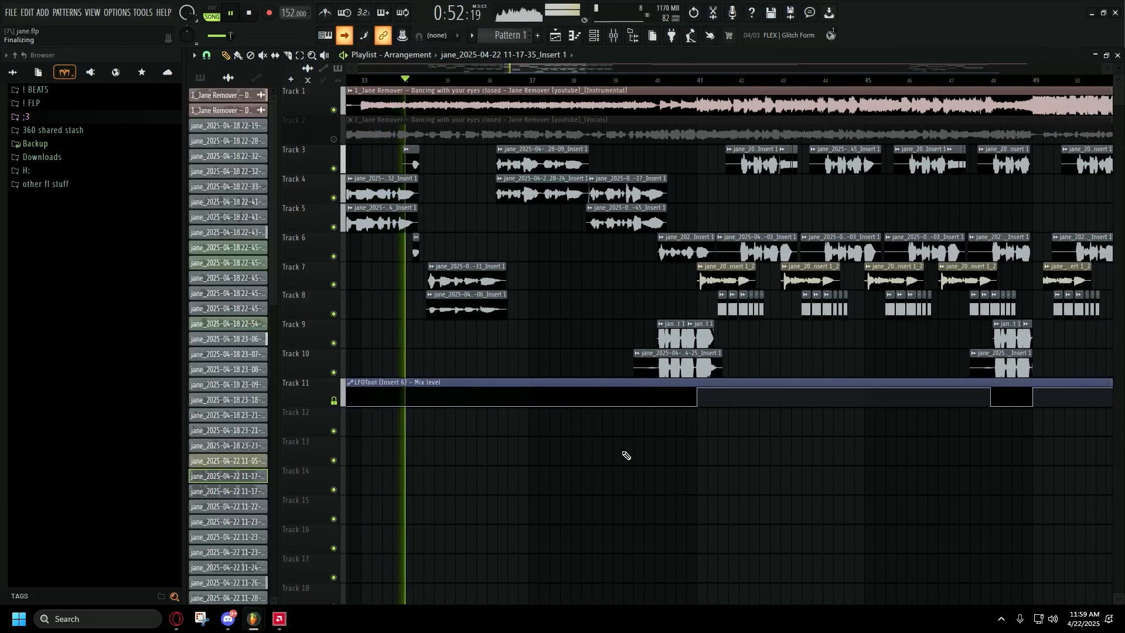
Stop playback, show the mixer and expand the jane remover presets folder under Vocal Presets in the browser.
key("space")
key("F9")
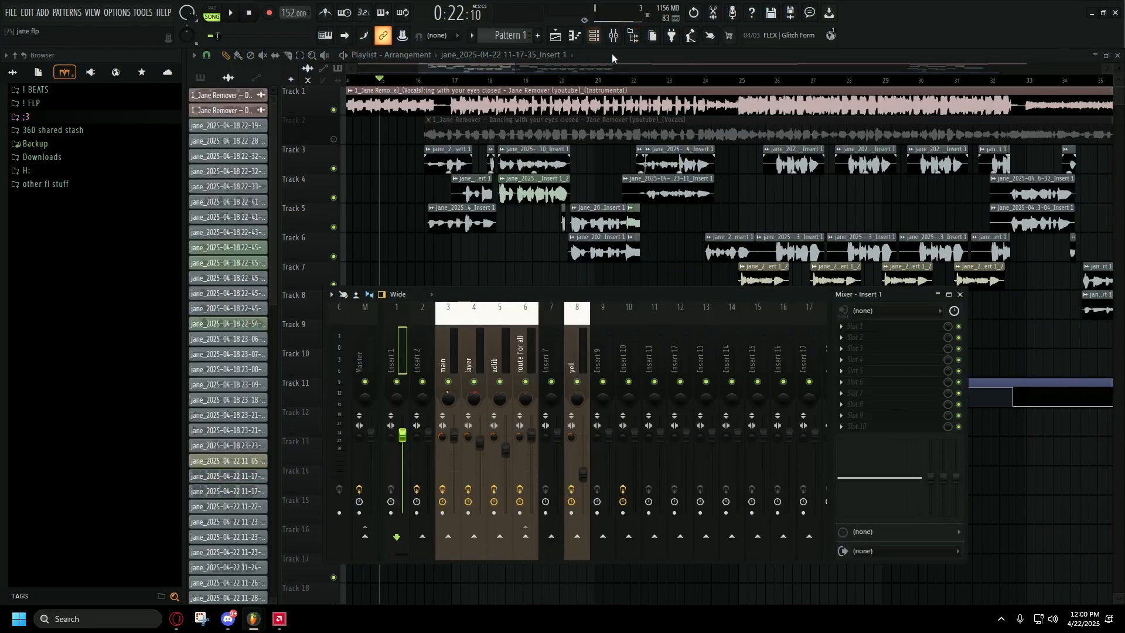
left_click(458, 349)
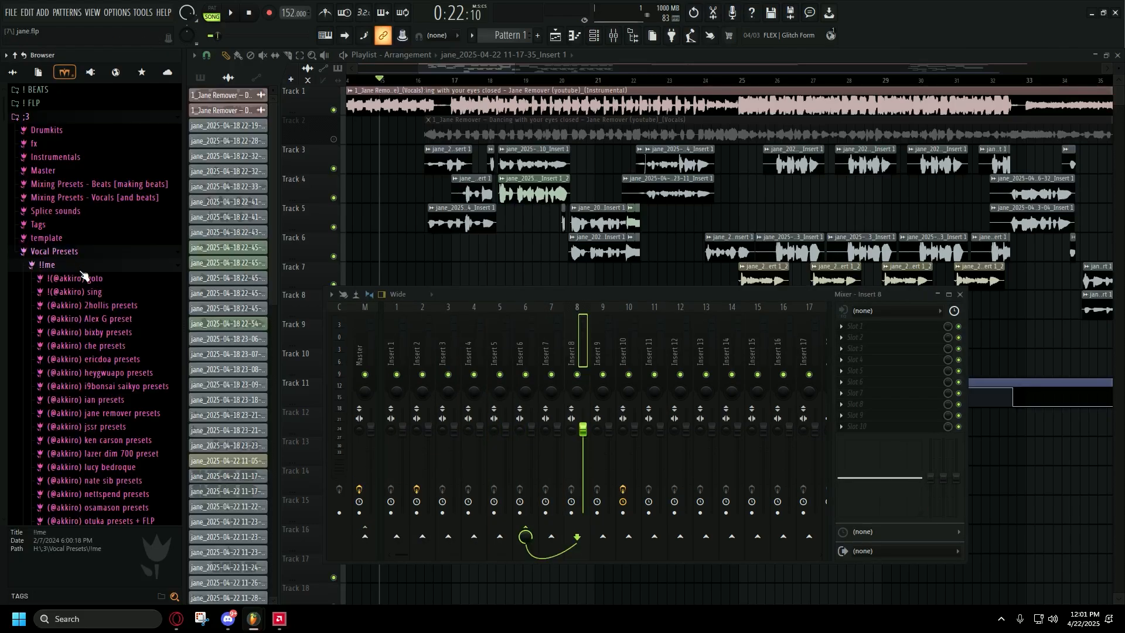
left_click(69, 267)
left_click(68, 269)
scroll(142, 352, "down", 5)
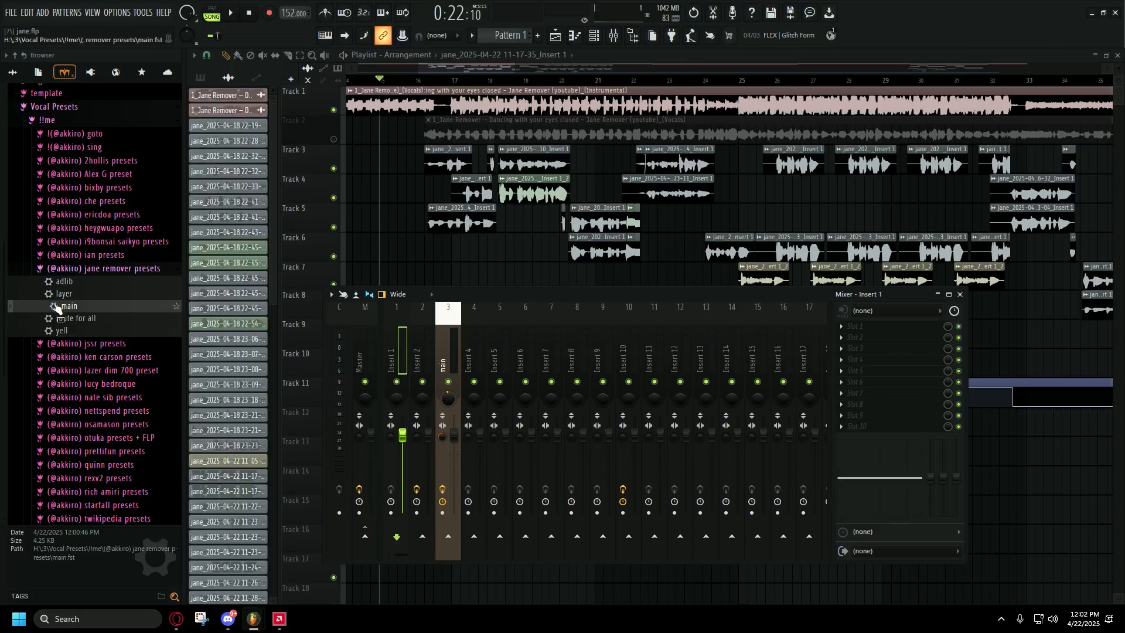
Load the jane remover presets into the mixer: main on insert 3, layer on 4, adlib on 5, route for all on 6, yell on 8.
left_click_drag(56, 307, 446, 340)
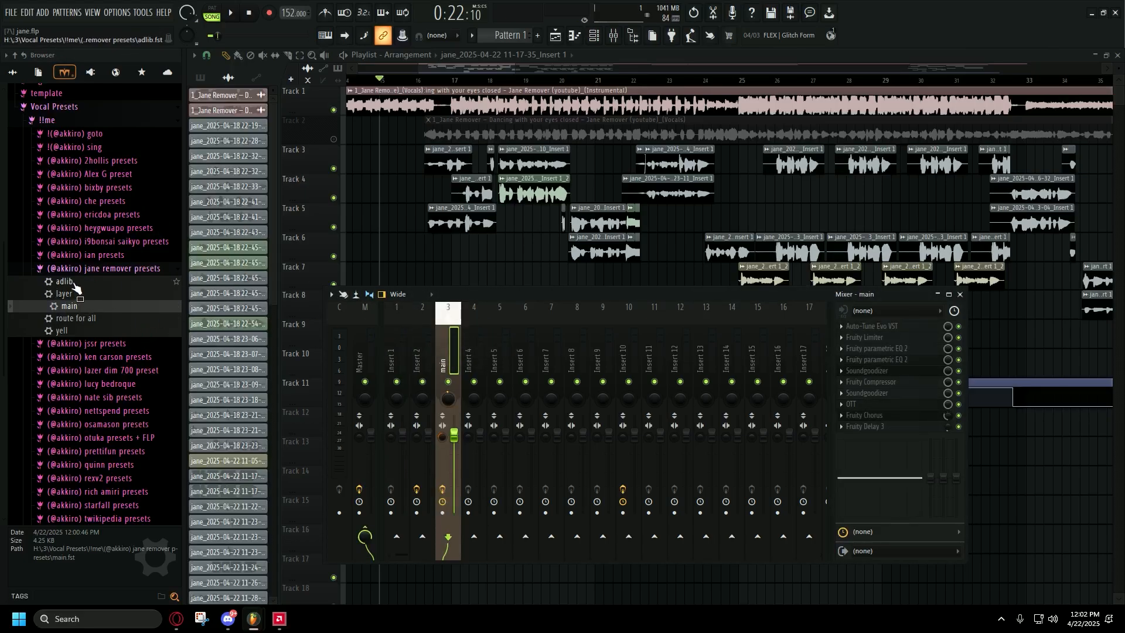
left_click_drag(75, 290, 473, 348)
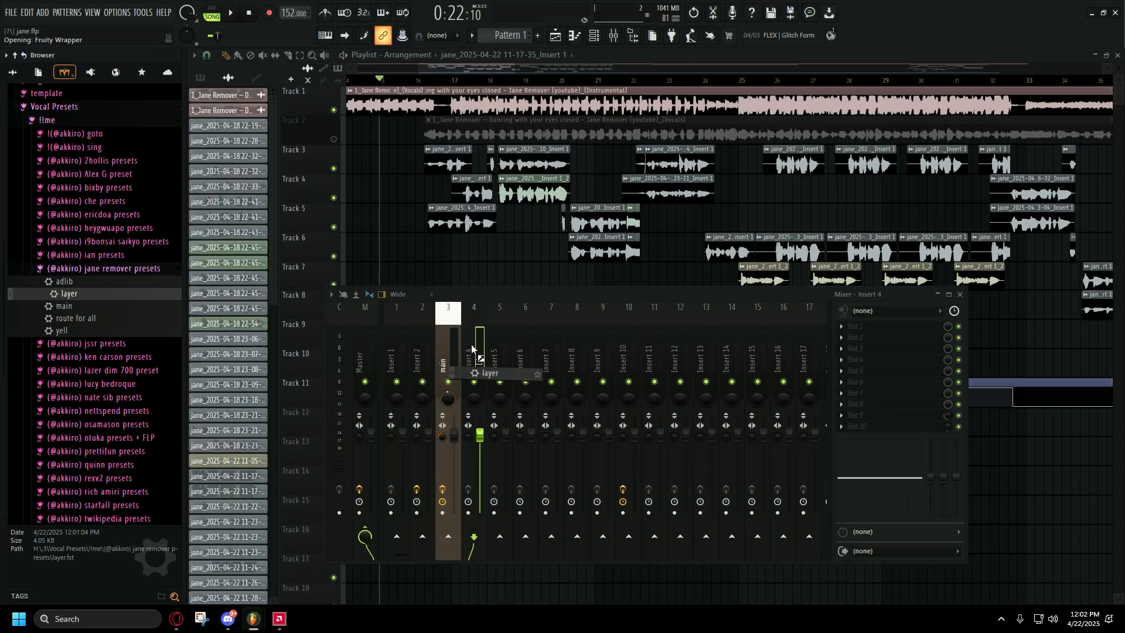
left_click_drag(69, 281, 495, 341)
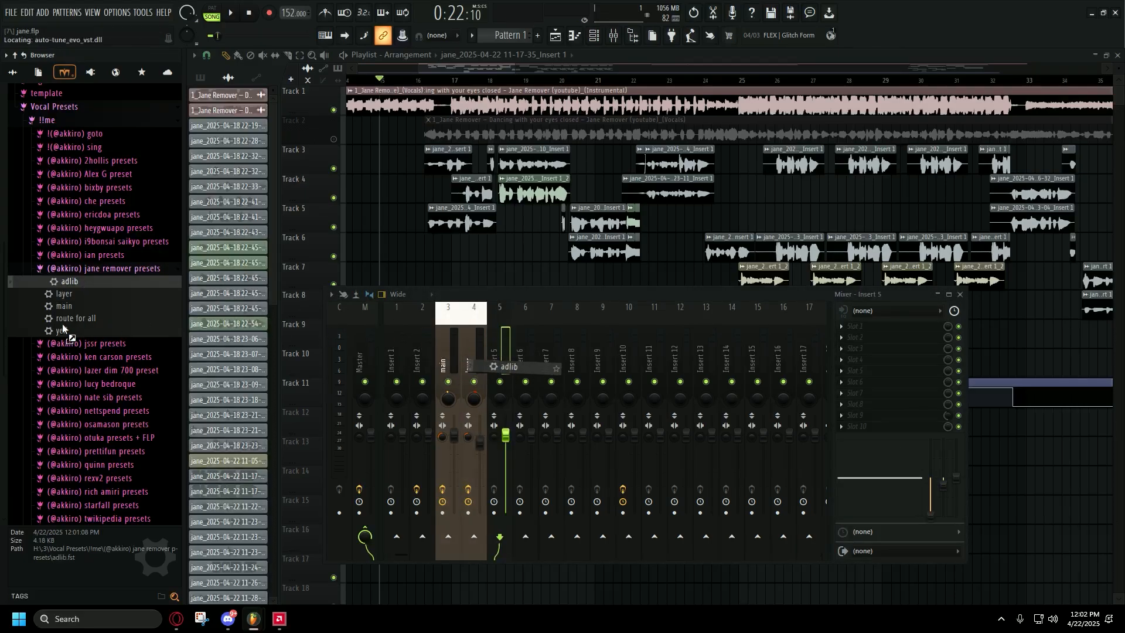
left_click_drag(63, 324, 582, 339)
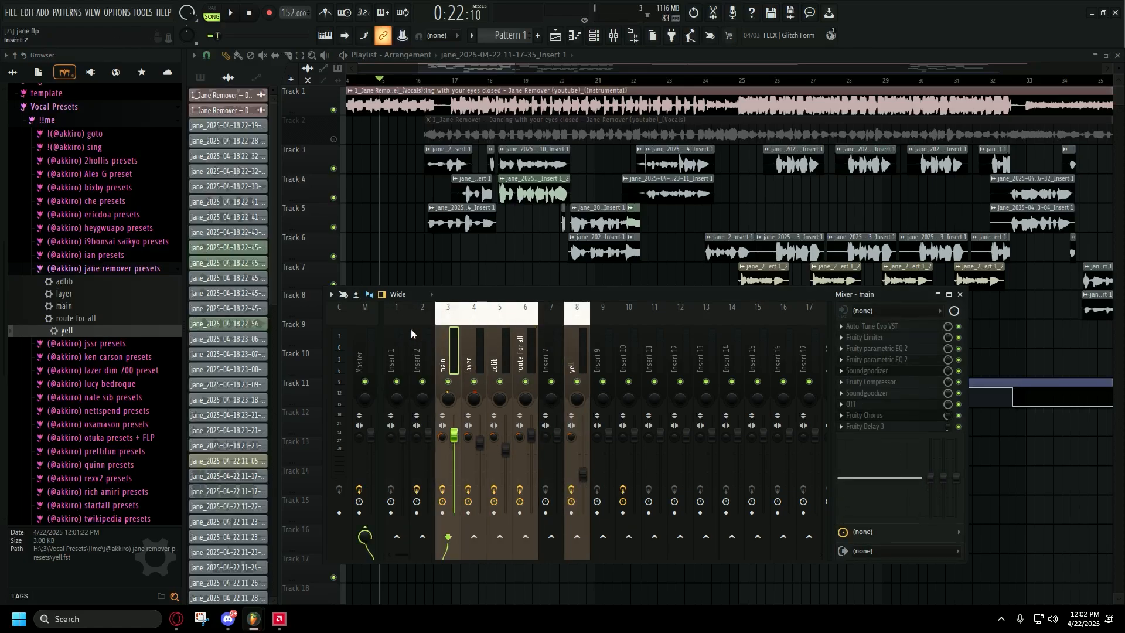
Disconnect the main, layer, adlib and yell mixer tracks from the master, leaving route for all connected to it.
left_click(393, 349)
left_click(442, 349)
left_click(509, 339)
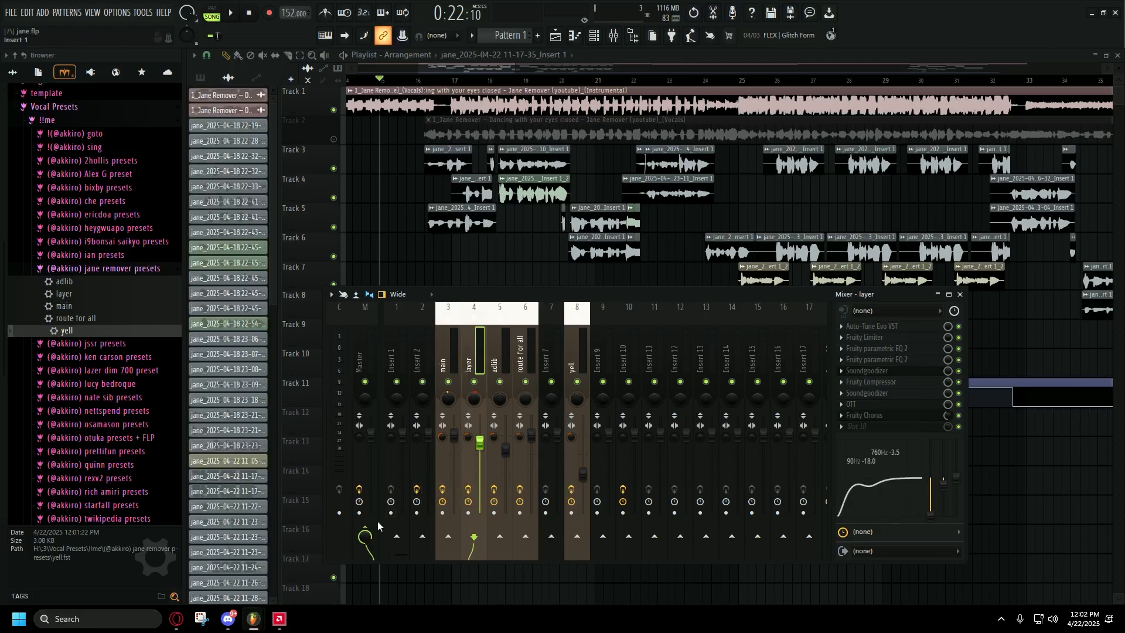
left_click(574, 371)
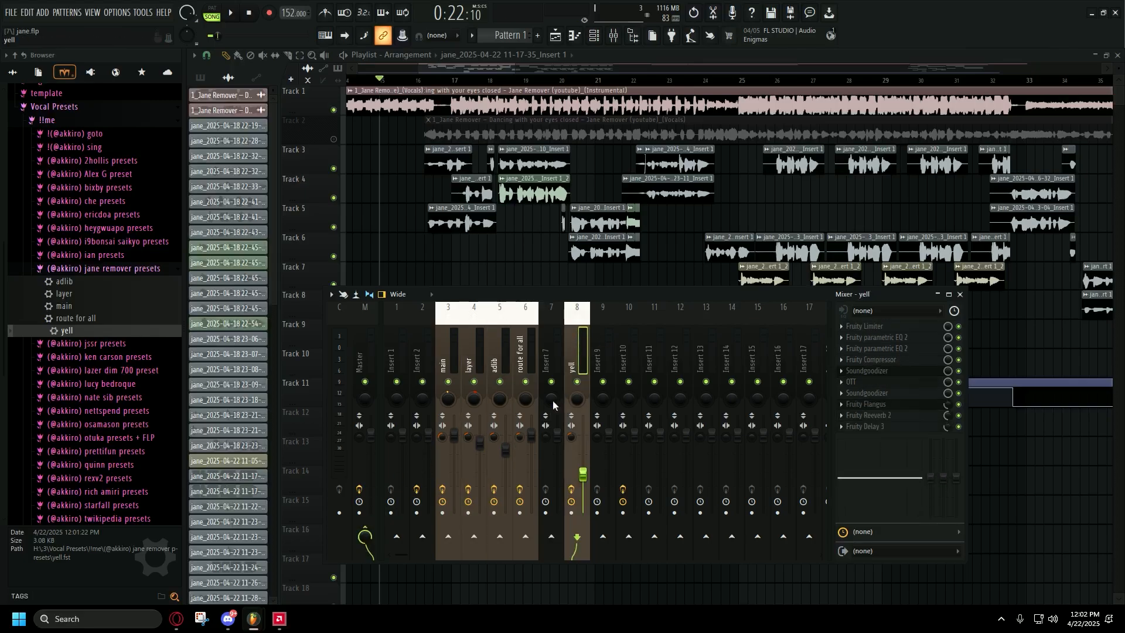
left_click(475, 343)
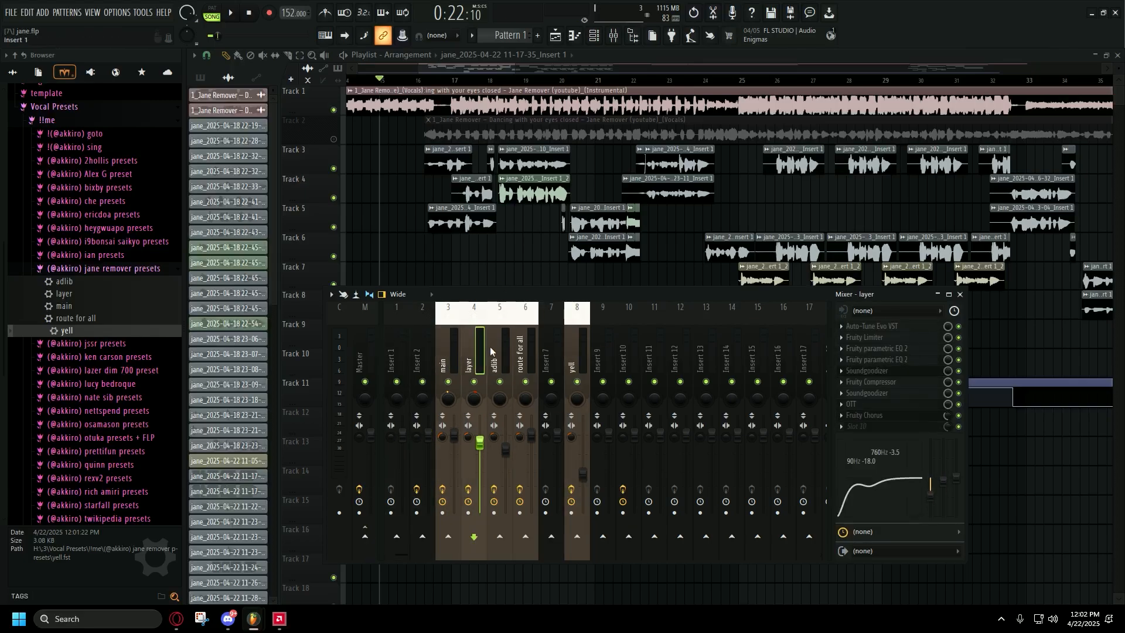
left_click(524, 350)
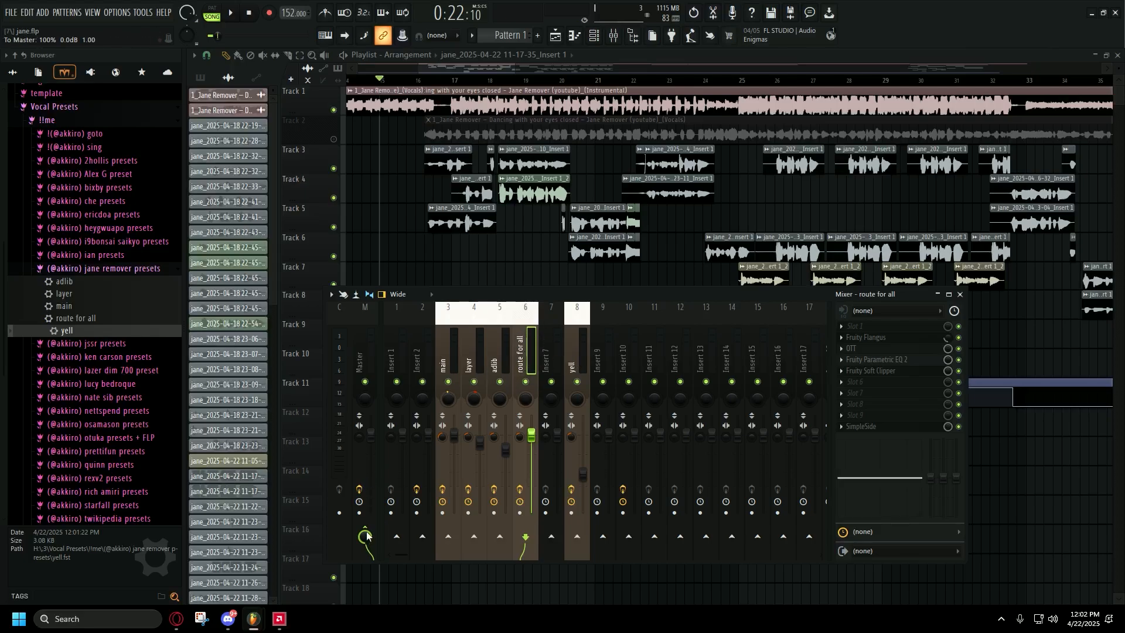
Route the main, layer, adlib and yell mixer tracks to the route for all track.
left_click(456, 343)
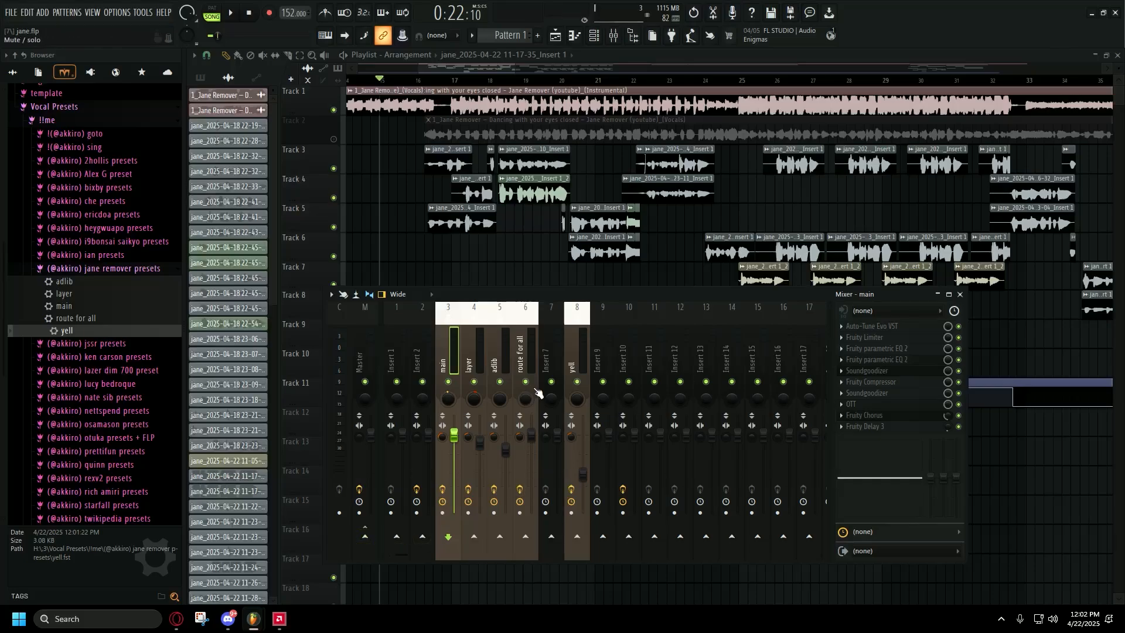
left_click(527, 538)
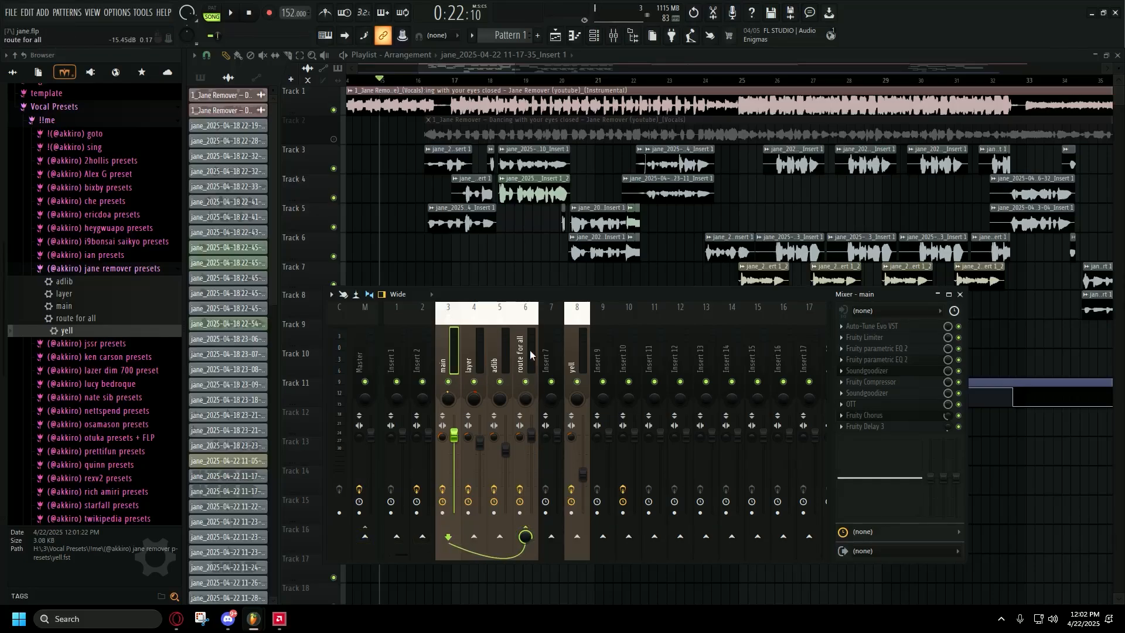
key("Right")
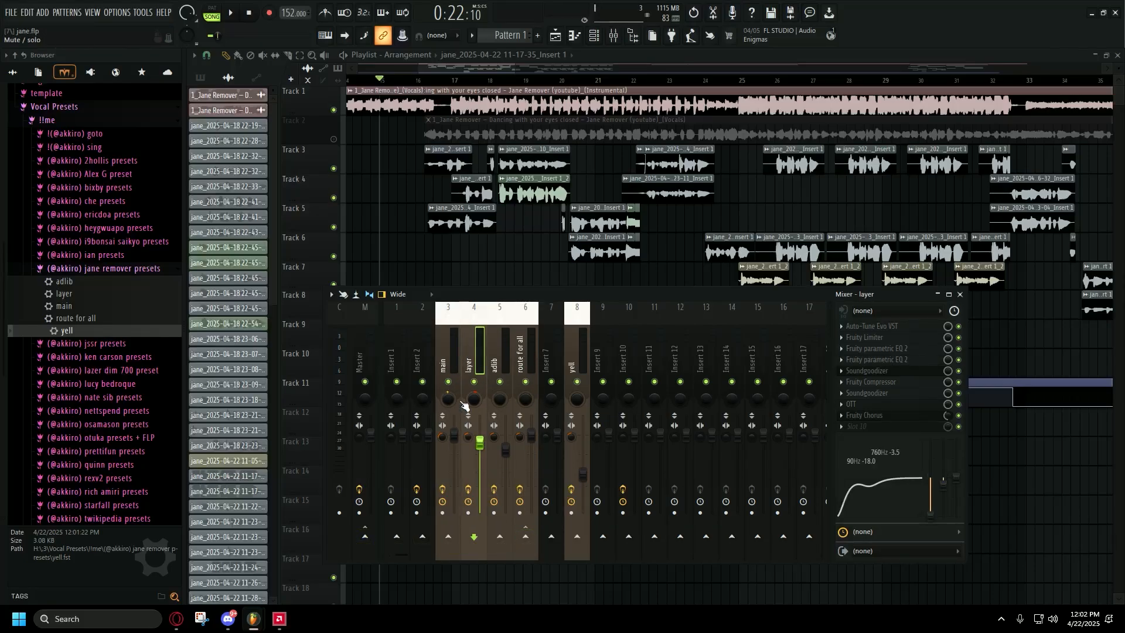
key("Right")
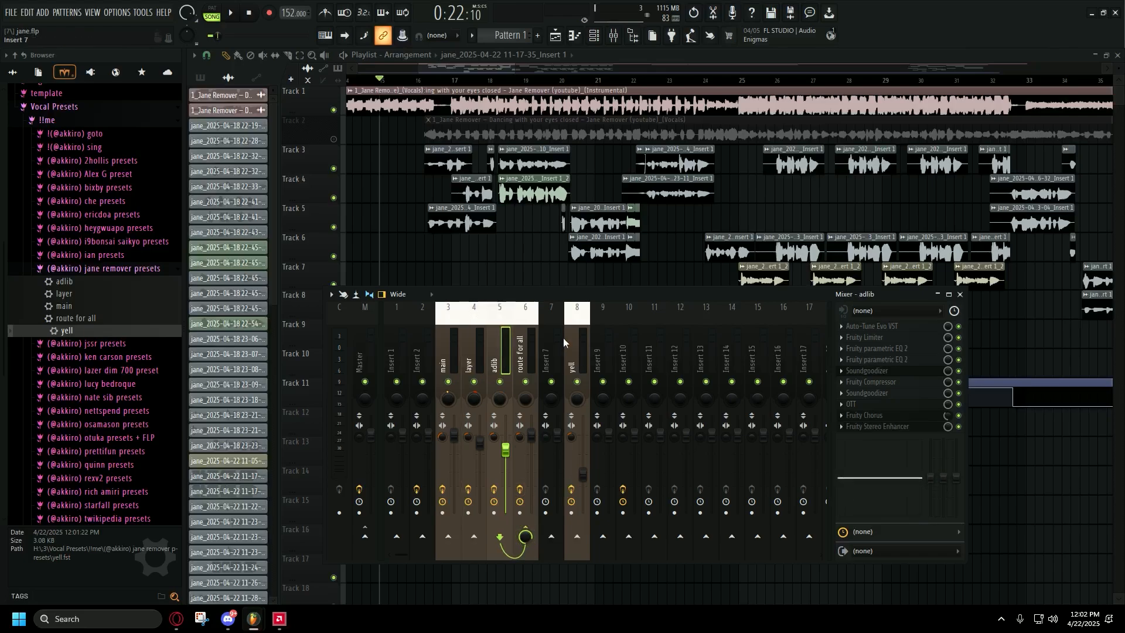
left_click(569, 347)
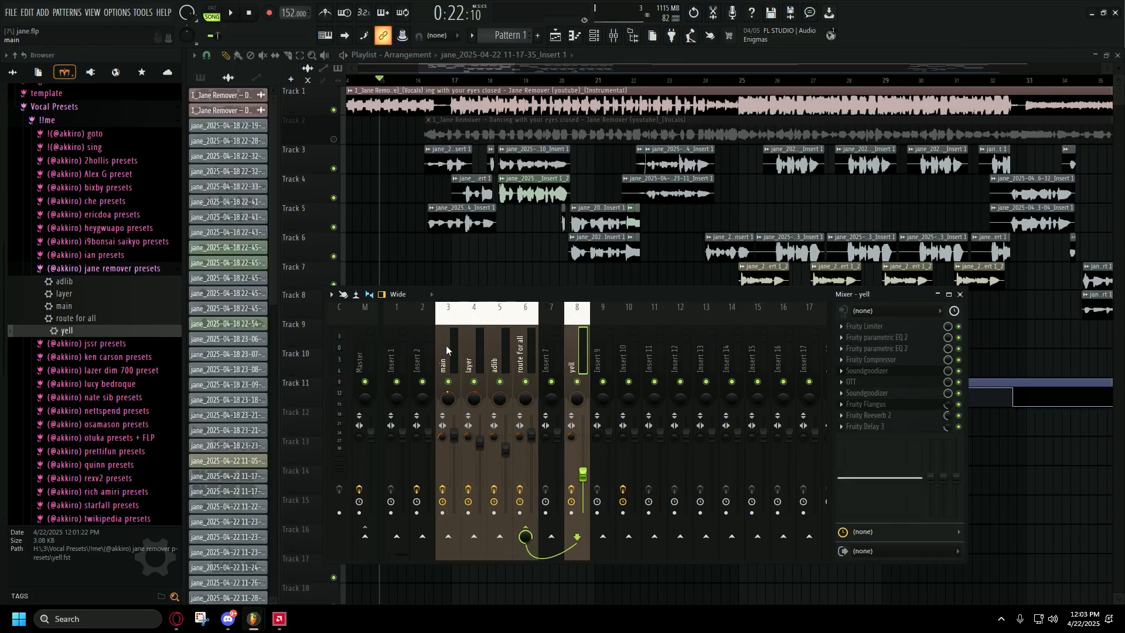
left_click(521, 346)
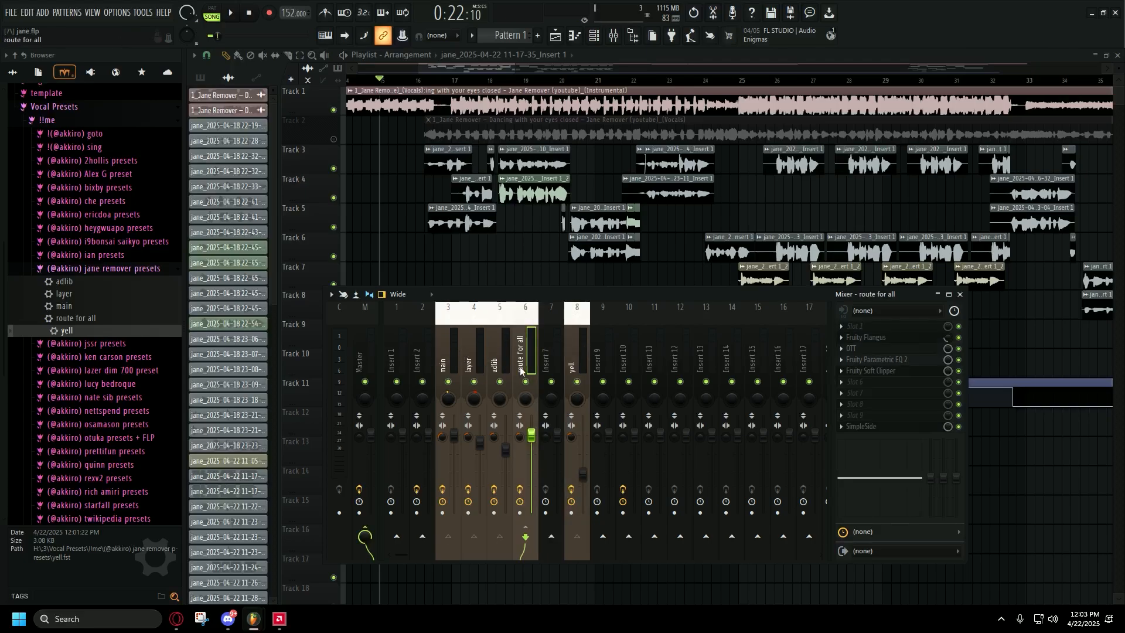
Open Auto-Tune Evo on the main track to examine its key, scale and detune settings, and close it.
left_click(450, 345)
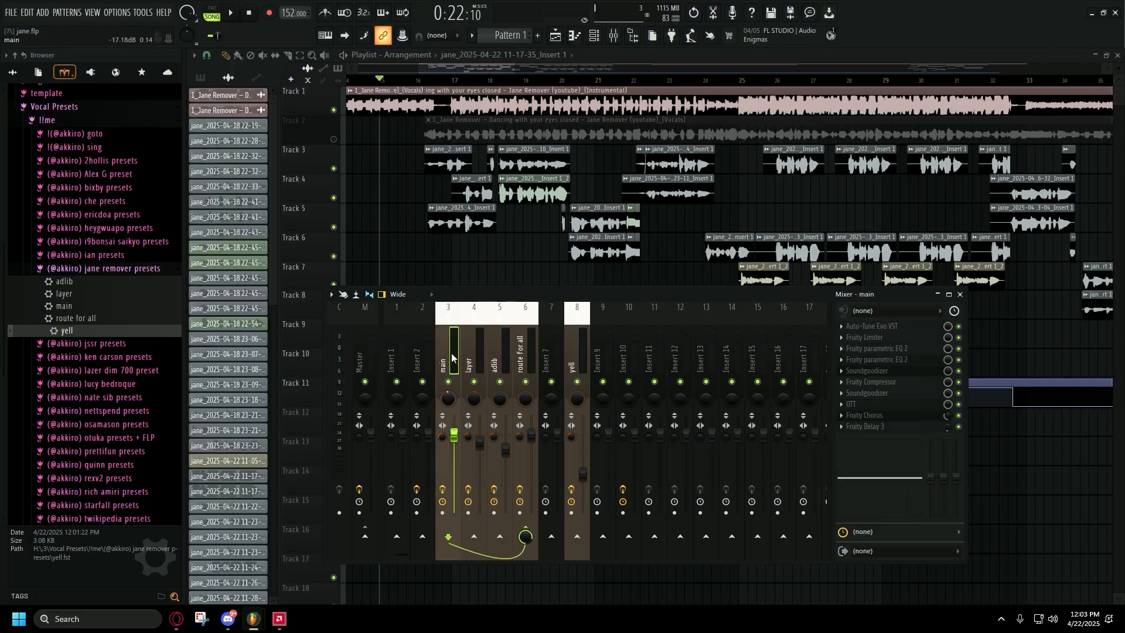
left_click(908, 327)
left_click_drag(593, 171, 515, 139)
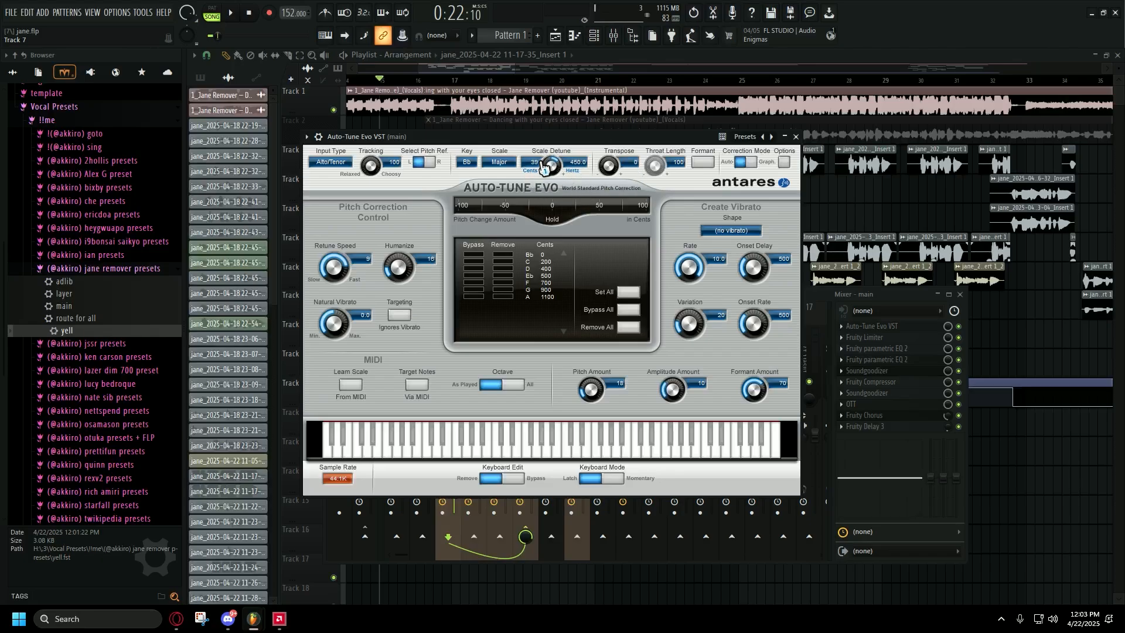
left_click(796, 137)
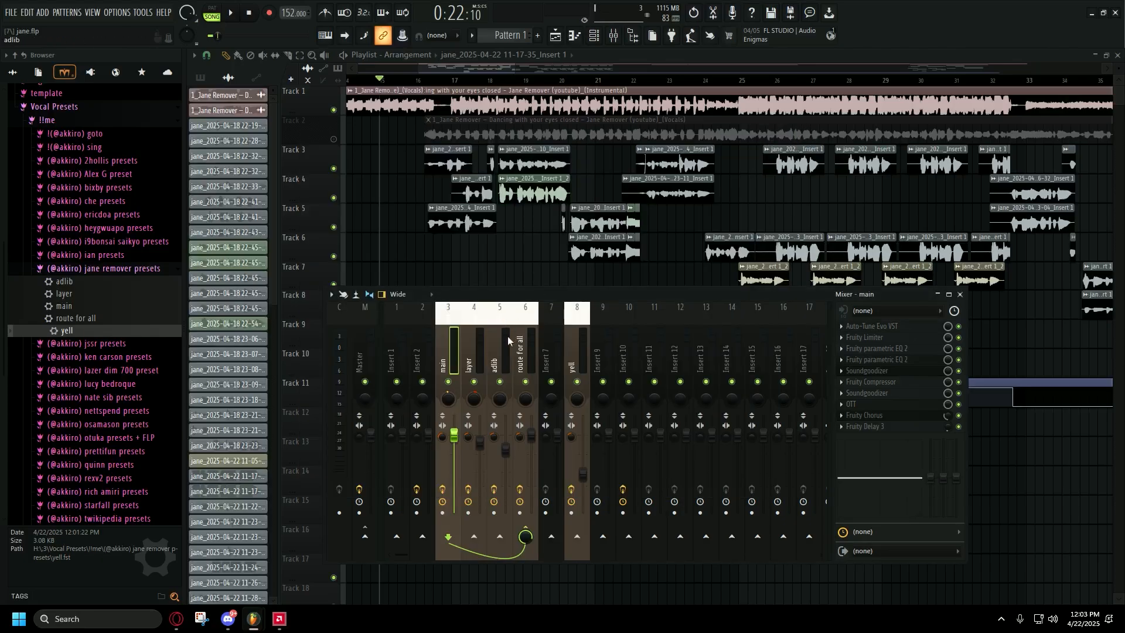
left_click(879, 329)
left_click(880, 329)
Compare the OTT settings of the main and layer tracks side by side, and close the layer's OTT.
left_click(889, 405)
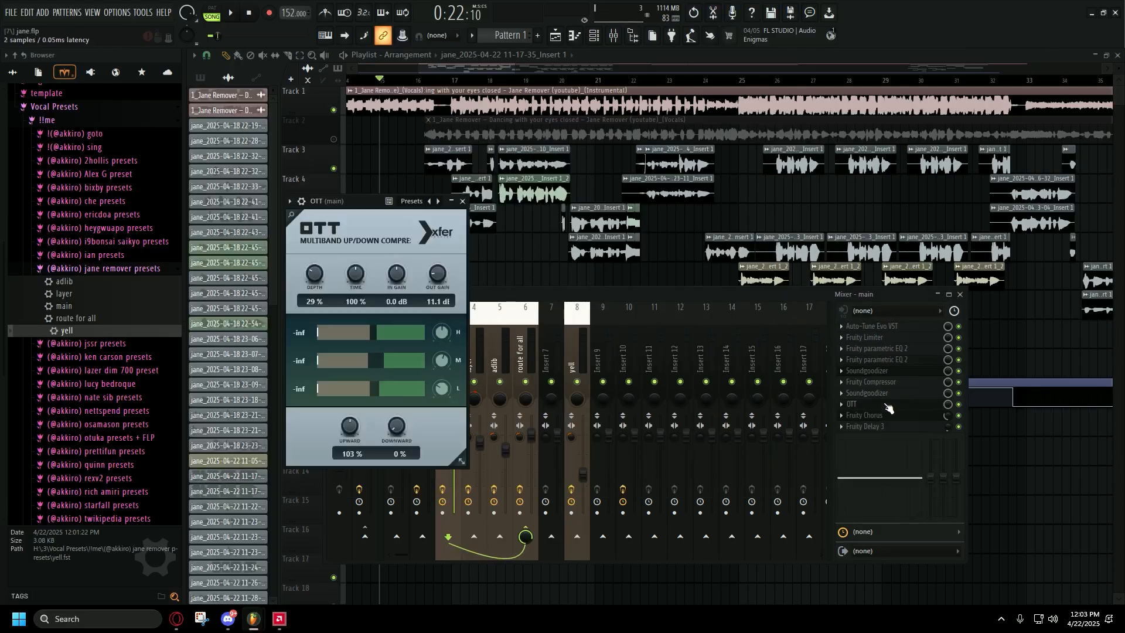
left_click(476, 358)
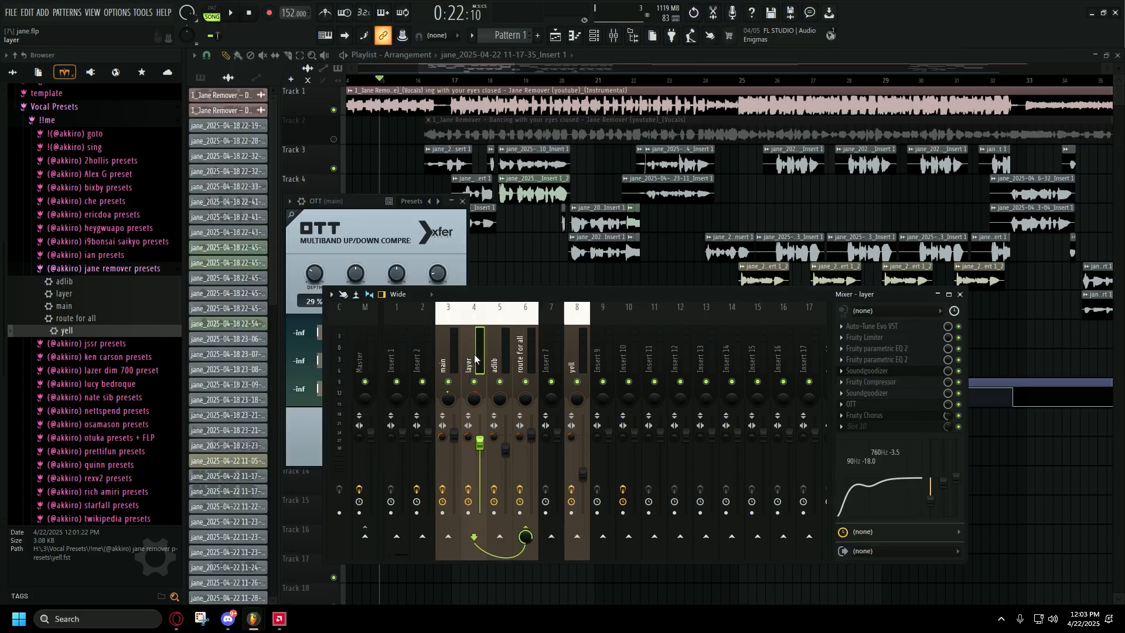
left_click(886, 405)
left_click_drag(370, 216, 557, 216)
left_click(352, 208)
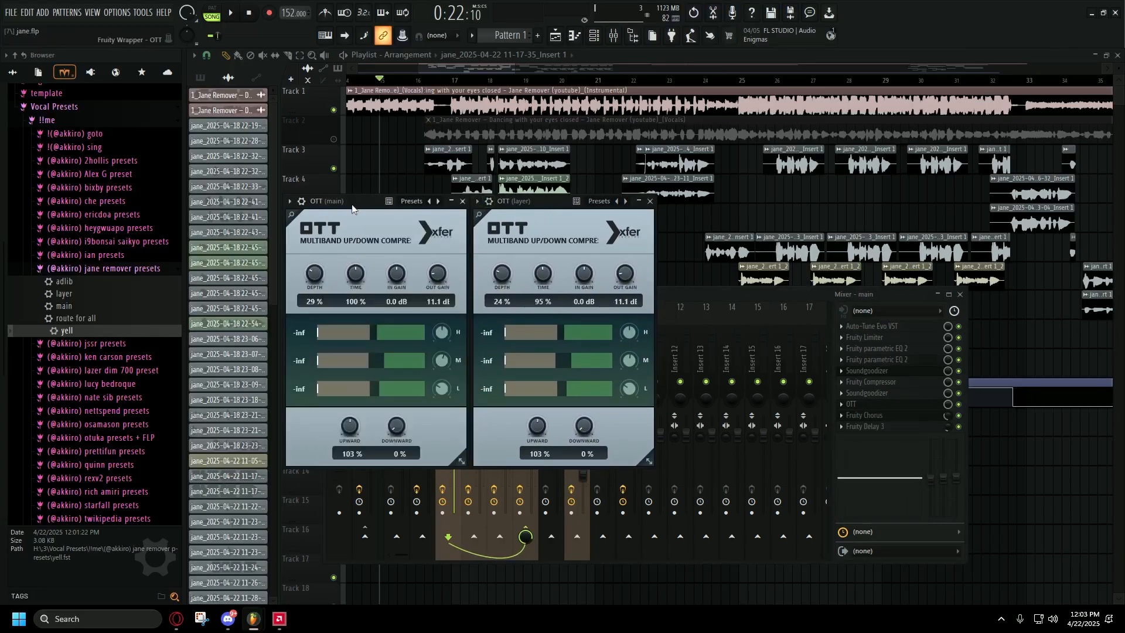
left_click(650, 201)
Compare the OTT settings of the adlib and yell tracks with those of main, and close all OTT windows.
left_click(649, 371)
left_click(895, 405)
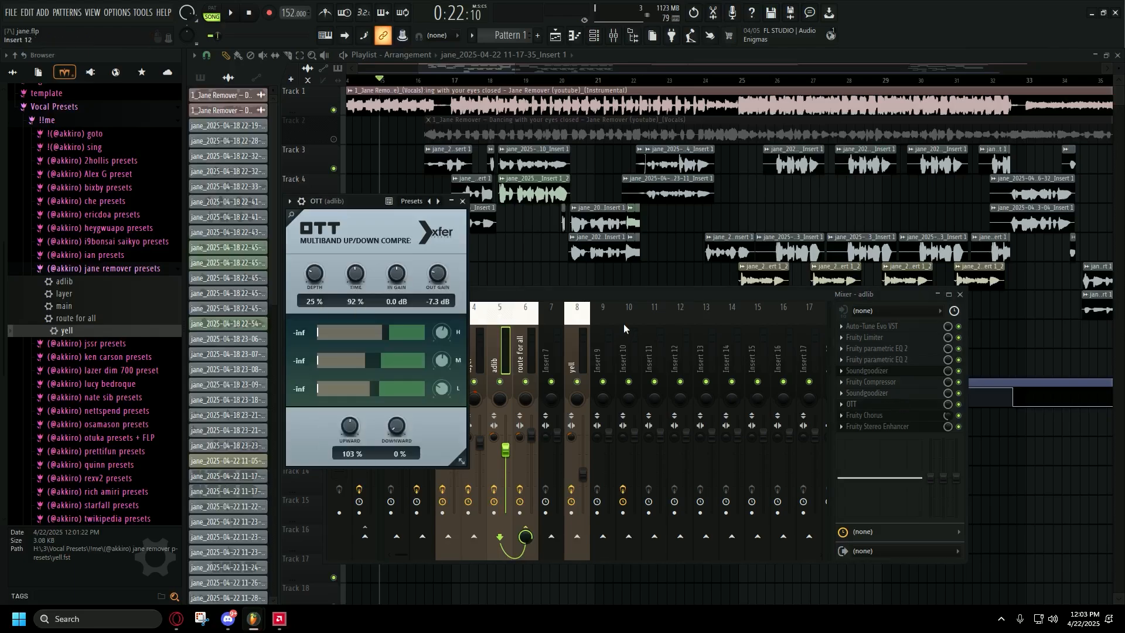
left_click_drag(346, 205, 691, 189)
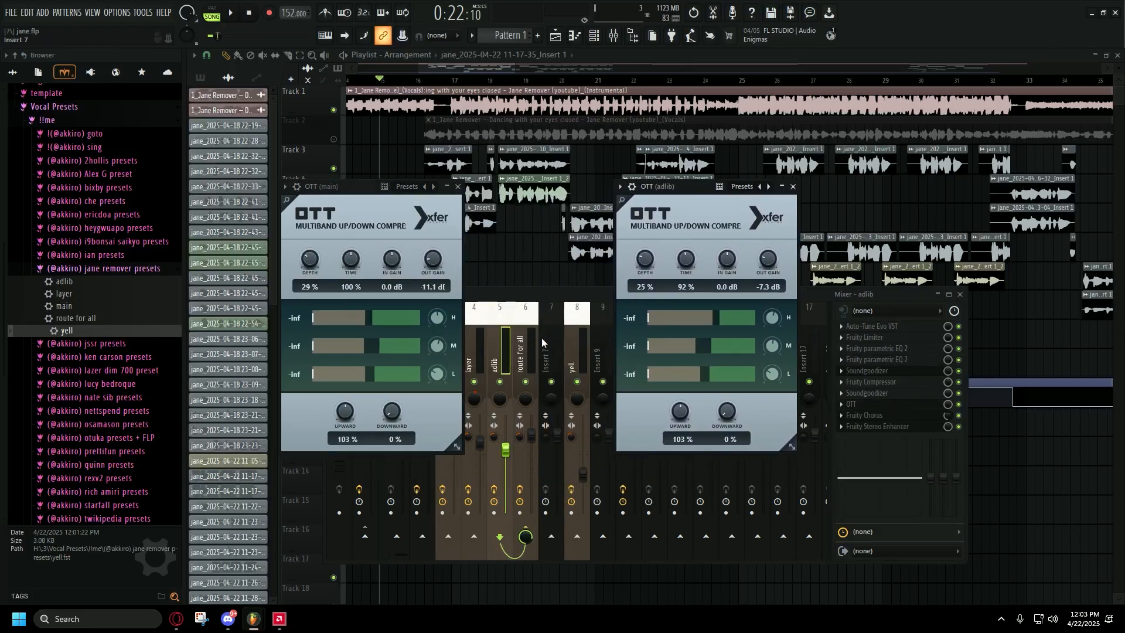
left_click(579, 346)
left_click(885, 384)
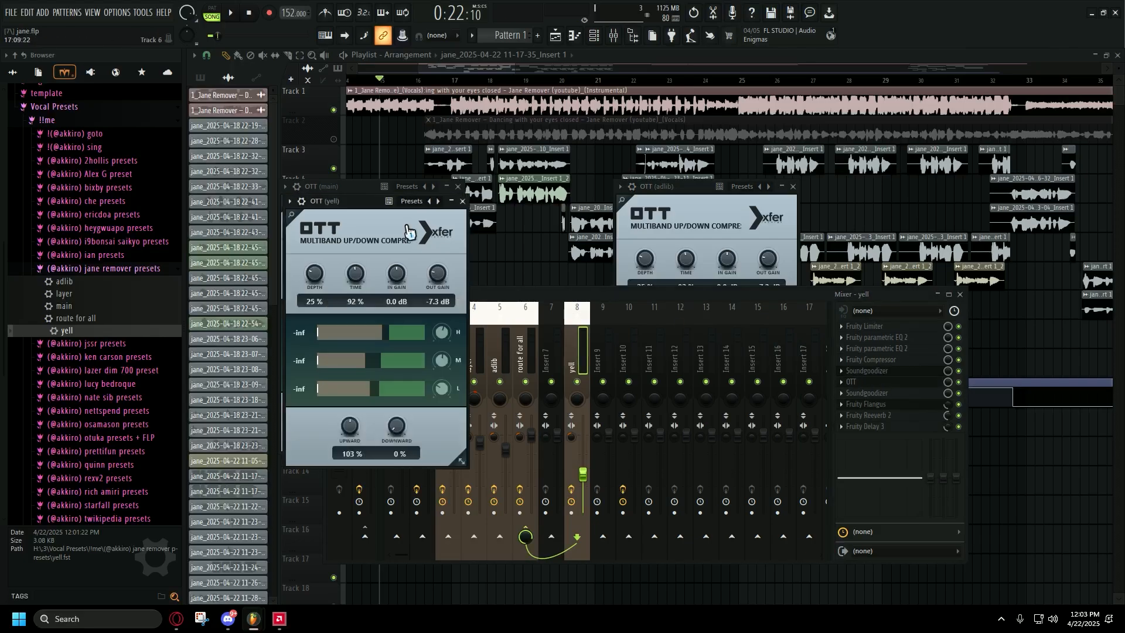
left_click_drag(367, 206, 433, 190)
left_click(528, 187)
left_click(459, 187)
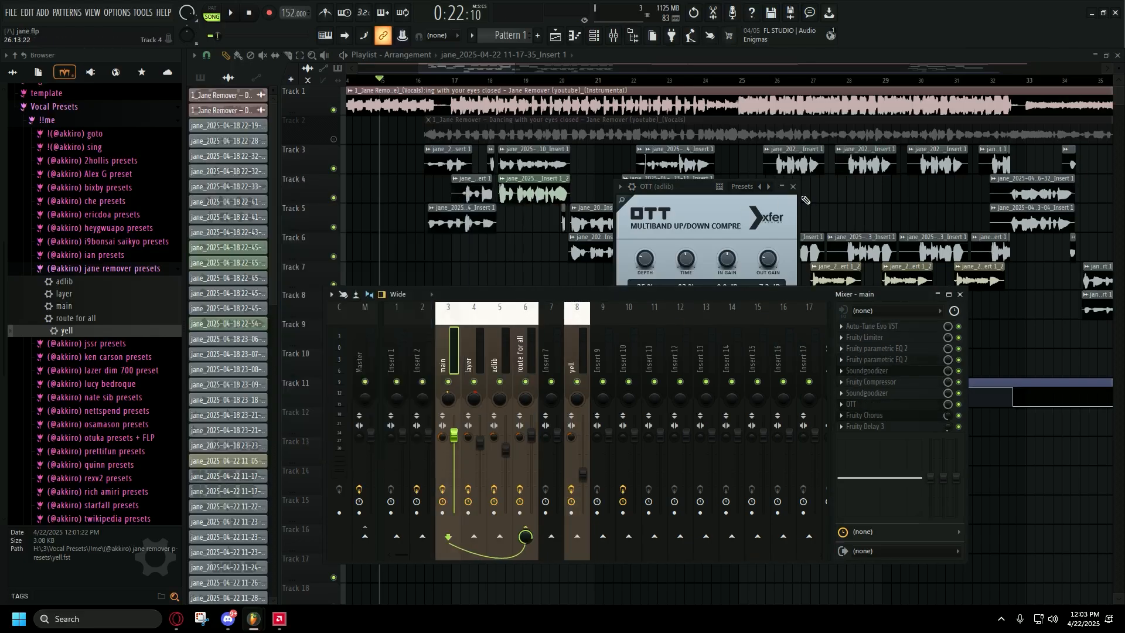
left_click(792, 187)
Examine the rate, blend and curve of SimpleSide on the route for all track, and close the plugin.
left_click(580, 344)
left_click(532, 352)
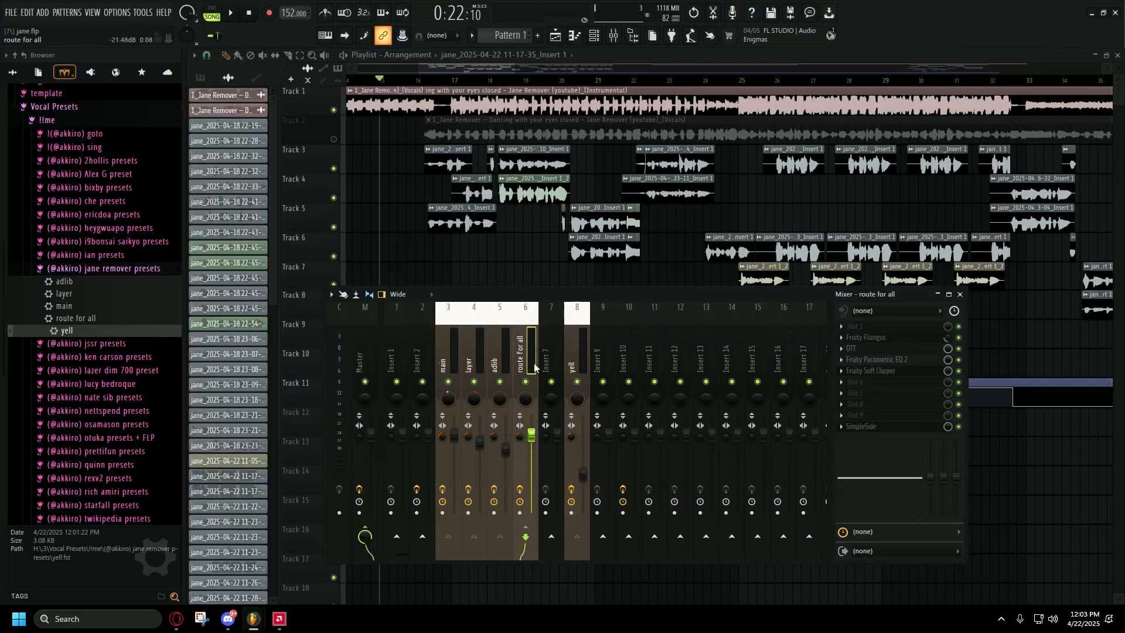
left_click(878, 432)
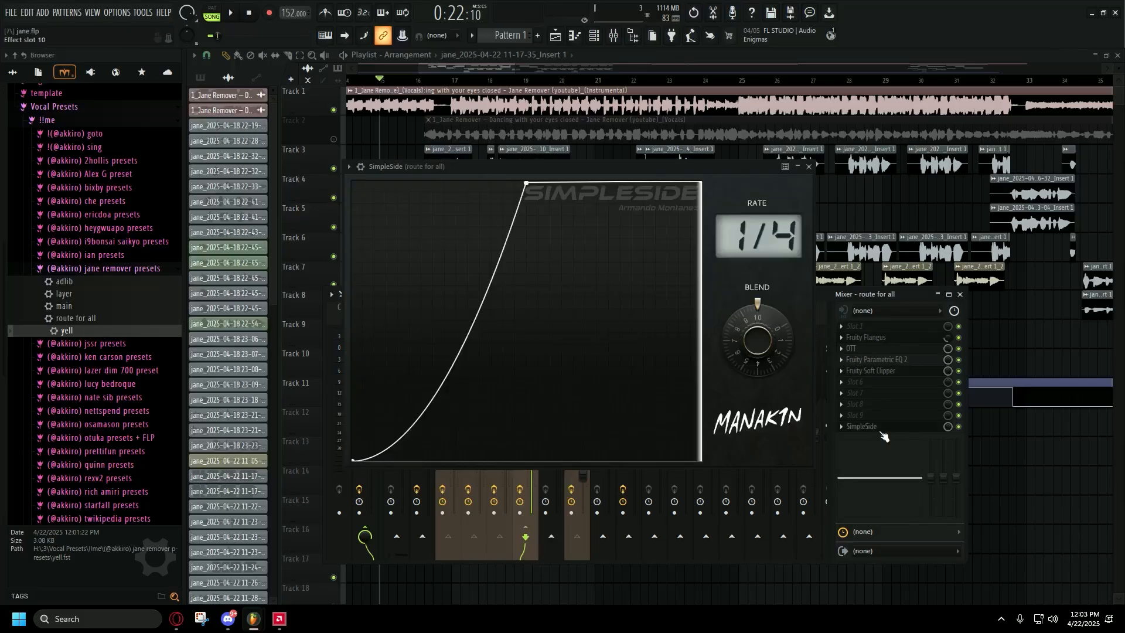
left_click(810, 167)
Solo the main mixer track and audition the vocals around bar 17 of the arrangement.
key("F9")
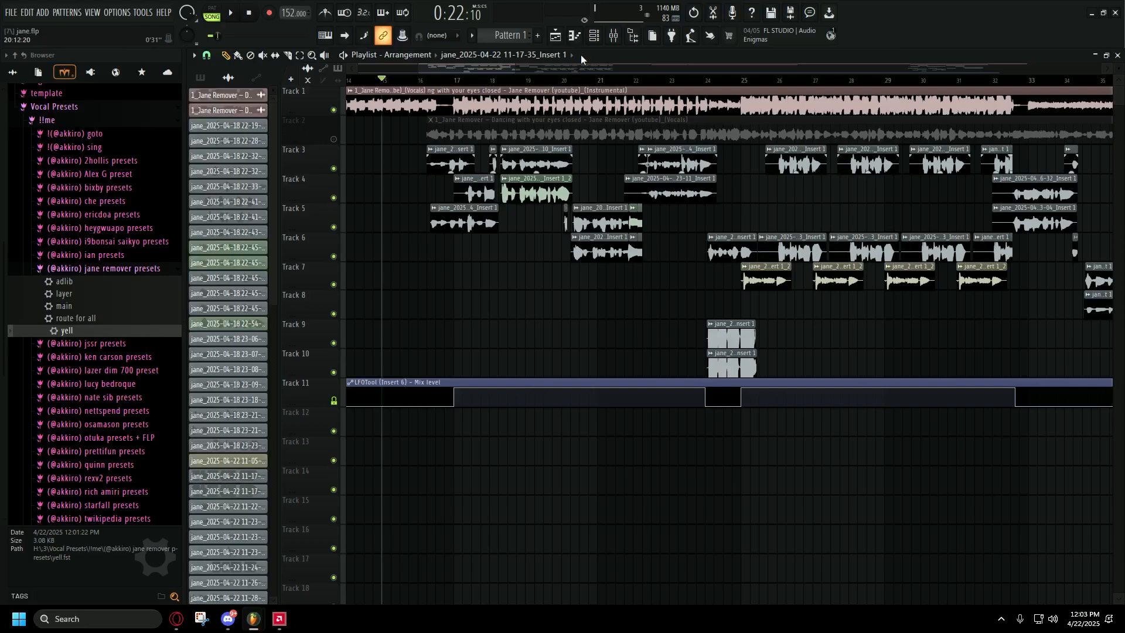
key("F9")
key("F9")
scroll(436, 250, "up", 5)
left_click(494, 367, "ctrl")
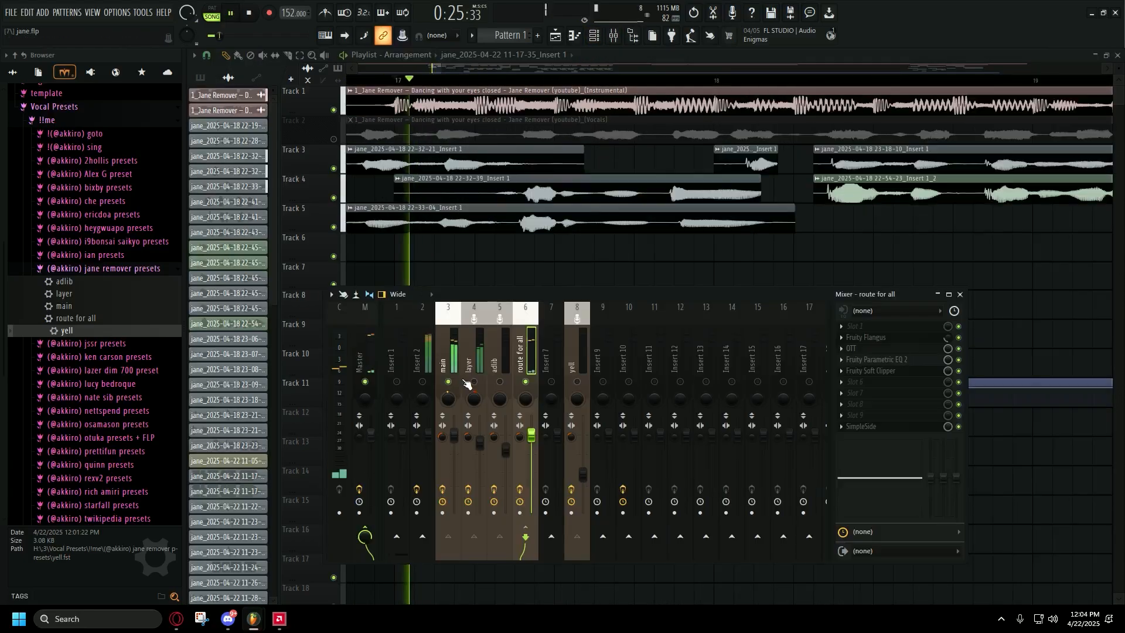
key("space")
Play the arrangement from just before bar 17 with the main vocal soloed, and show the mixer.
key("F9")
scroll(508, 300, "up", 3)
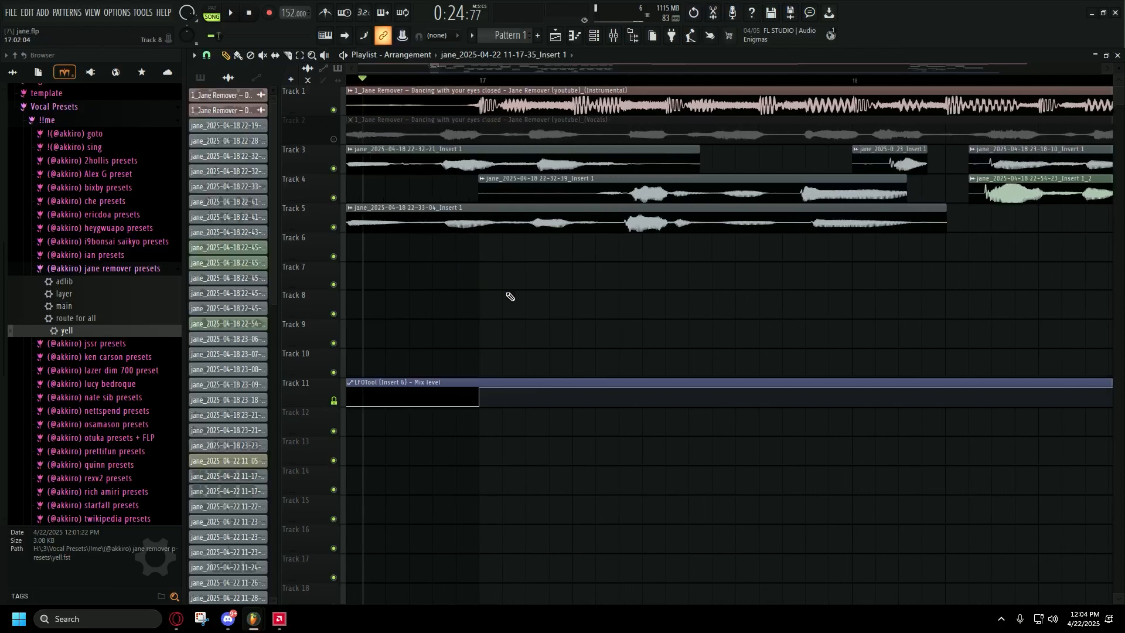
scroll(507, 300, "down", 2)
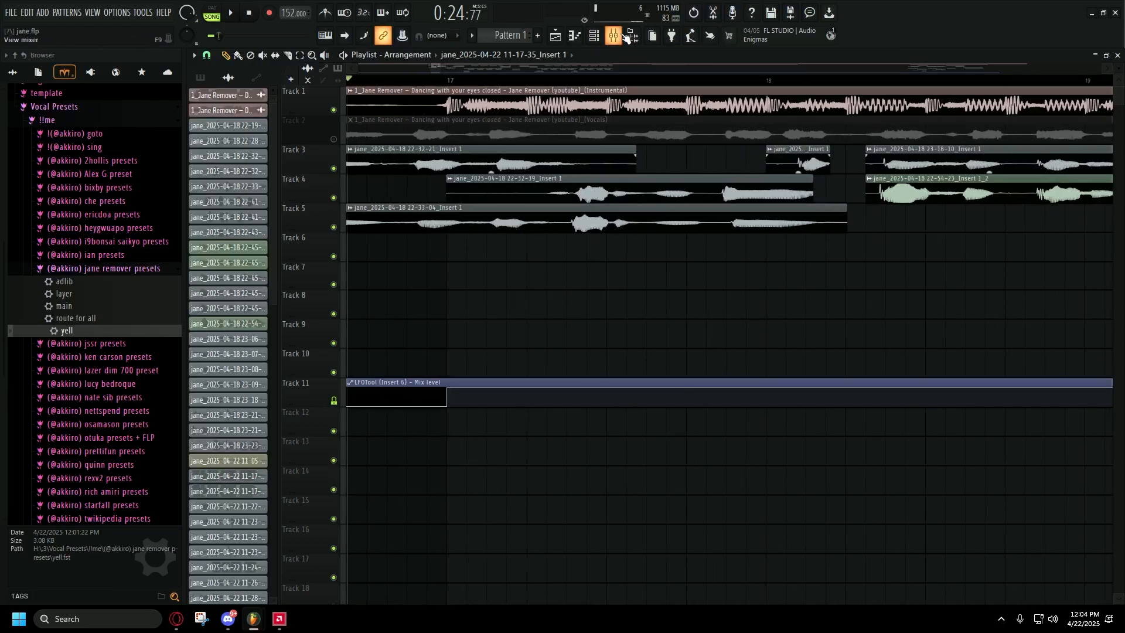
scroll(465, 289, "down", 5)
key("space")
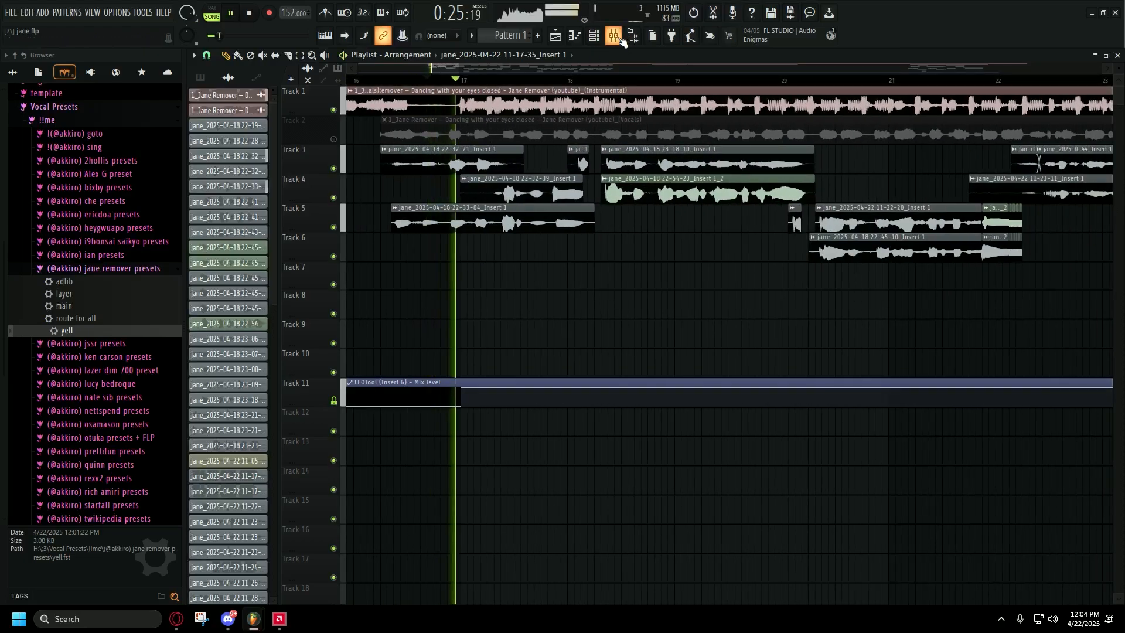
left_click(613, 36)
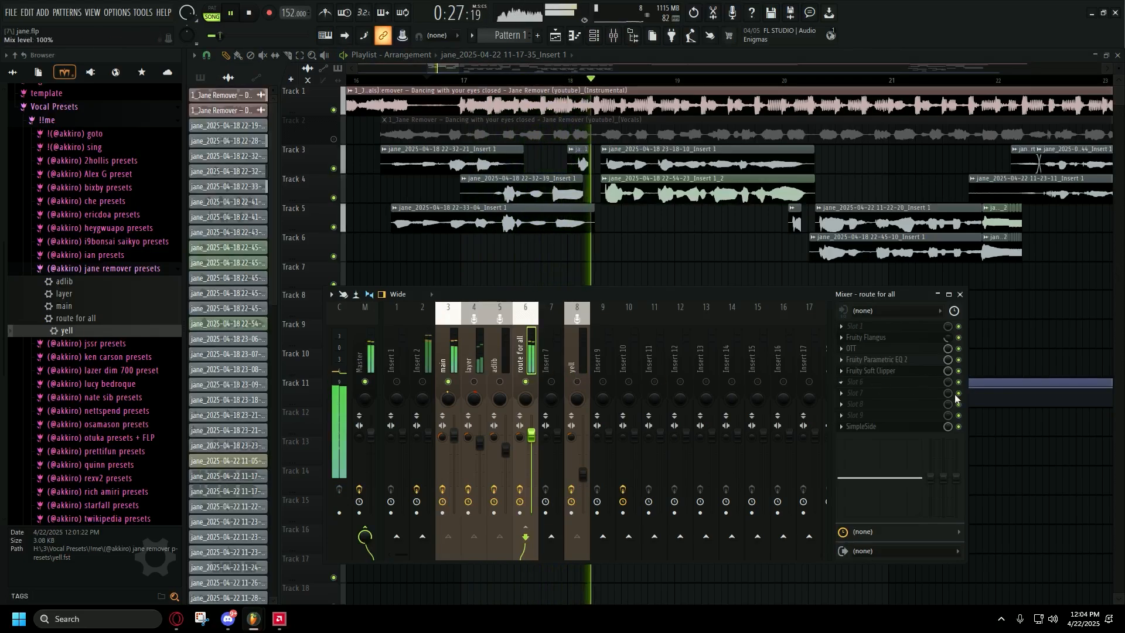
Compare the vocals with SimpleSide on the route for all track switched off and on, unmute the other vocal tracks, and stop playback.
left_click(962, 428)
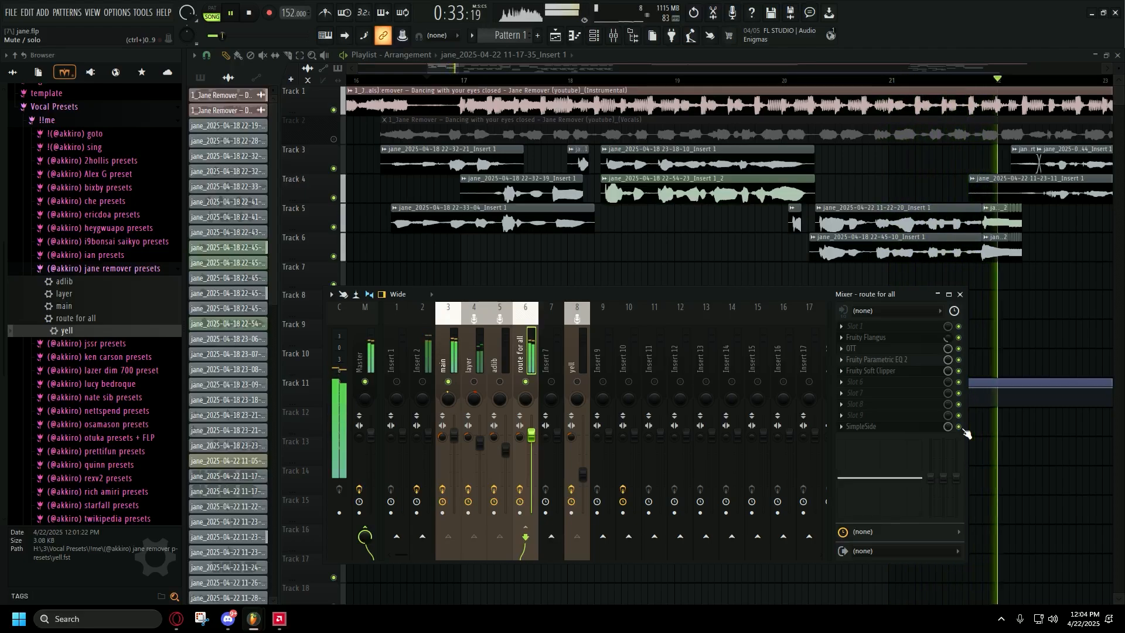
left_click(577, 381)
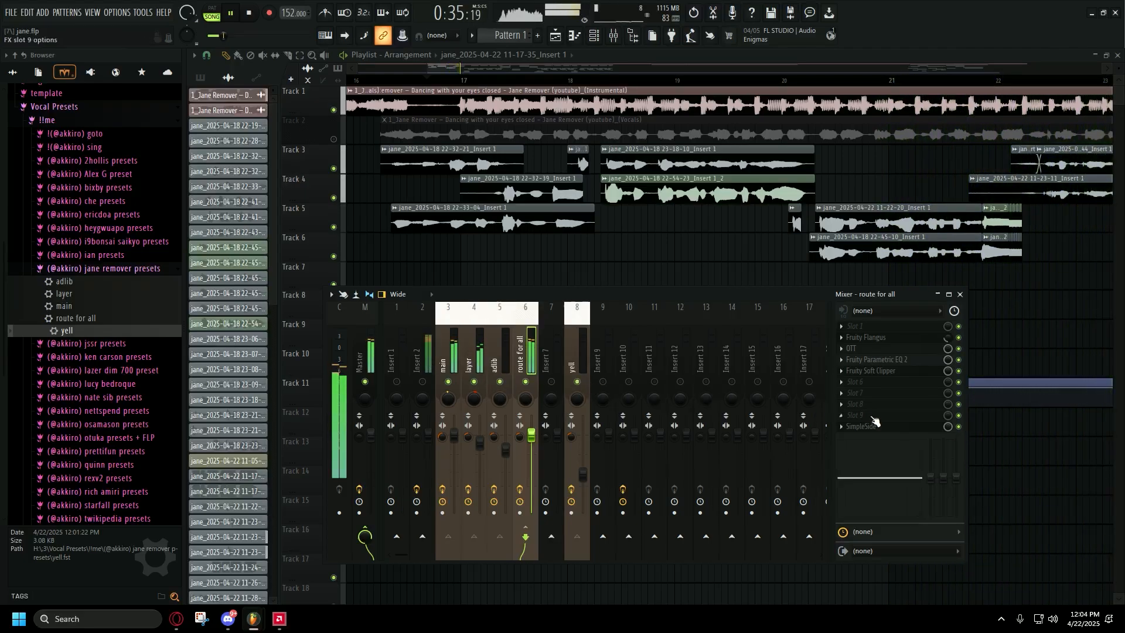
left_click(959, 427)
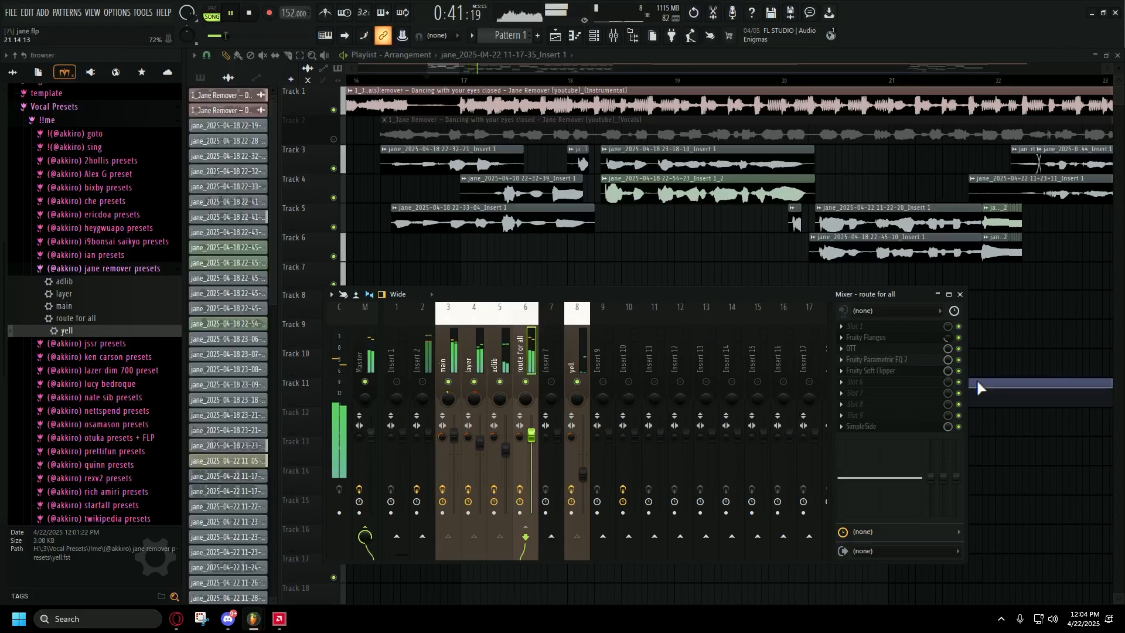
key("F9")
scroll(869, 341, "down", 5)
scroll(625, 335, "up", 5)
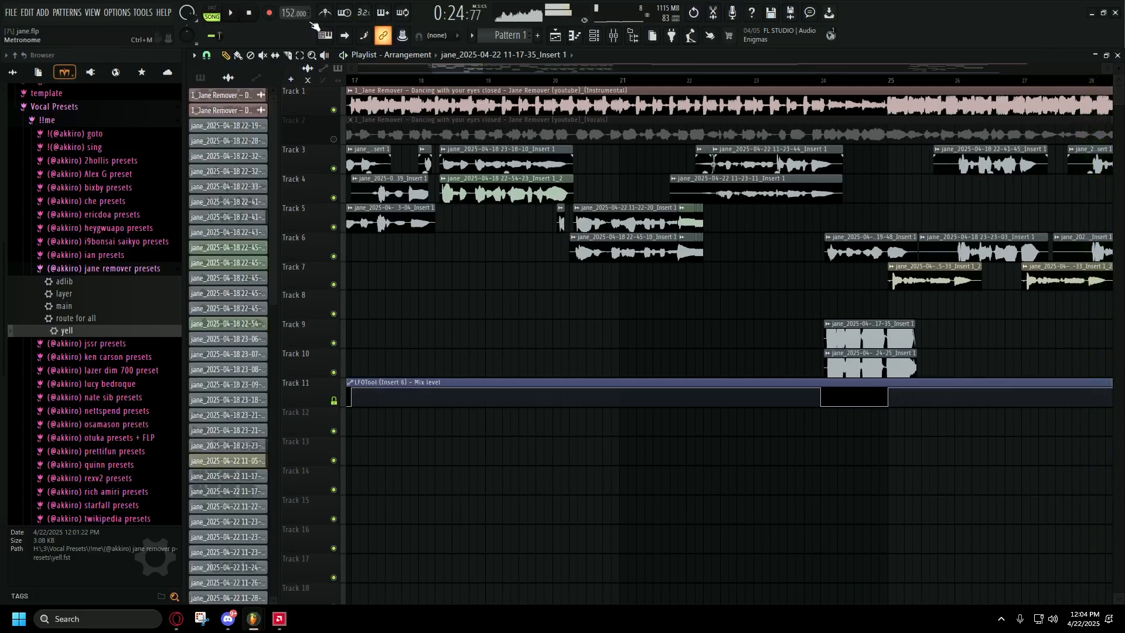
key("space")
key("F9")
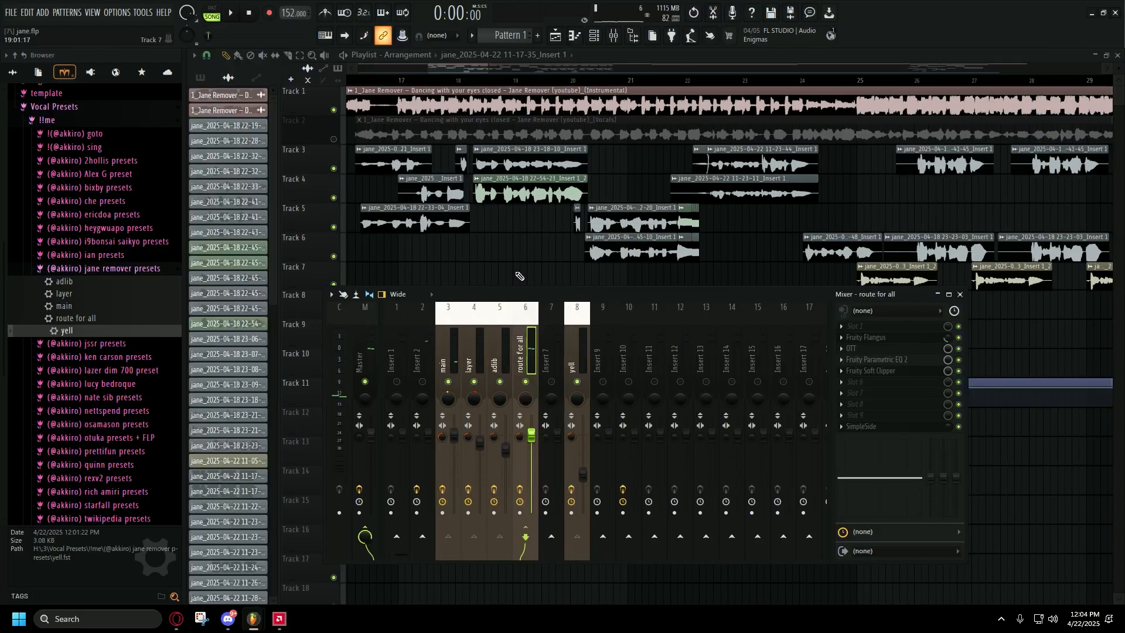
key("F9")
scroll(510, 287, "down", 4)
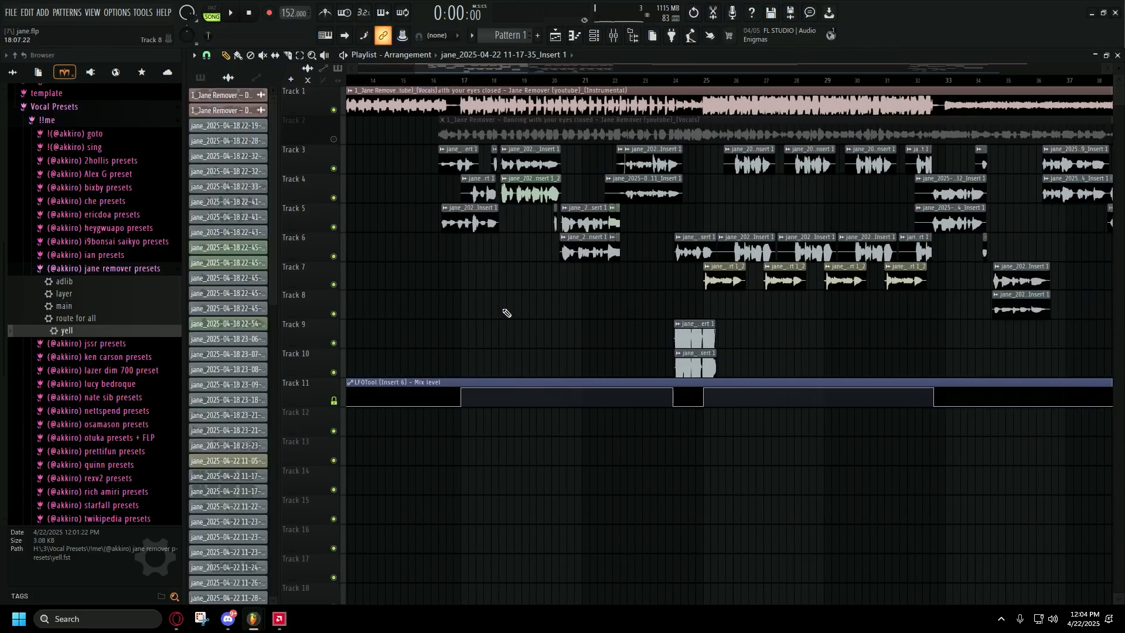
left_click(595, 35)
left_click(614, 35)
left_click(613, 36)
left_click(594, 35)
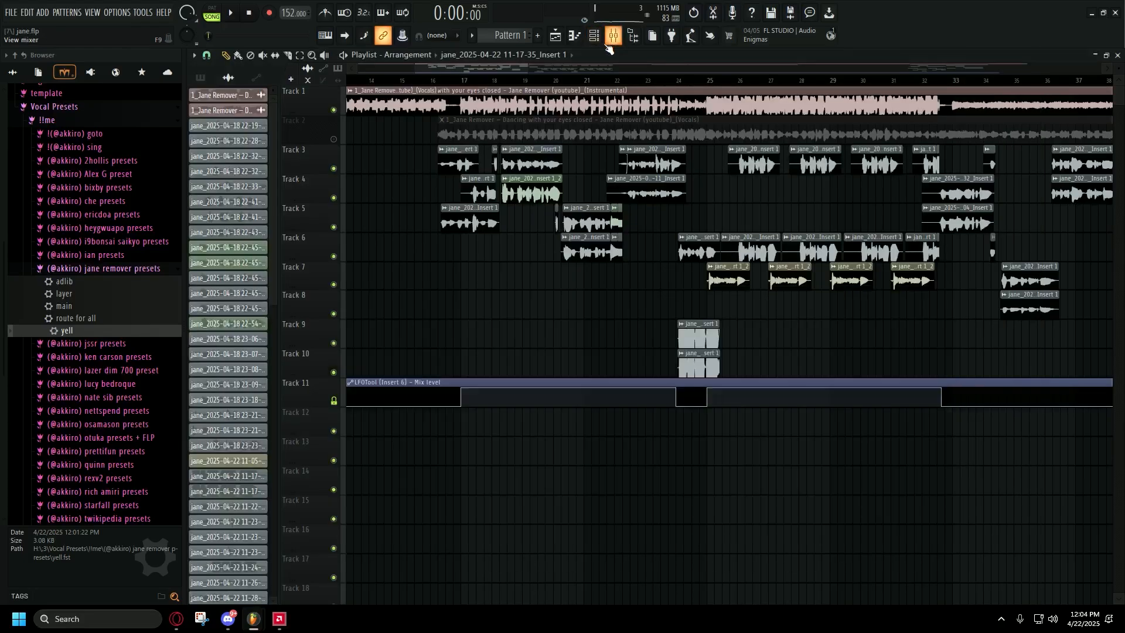
scroll(755, 312, "up", 1)
scroll(755, 311, "up", 3)
left_click(495, 79)
key("F9")
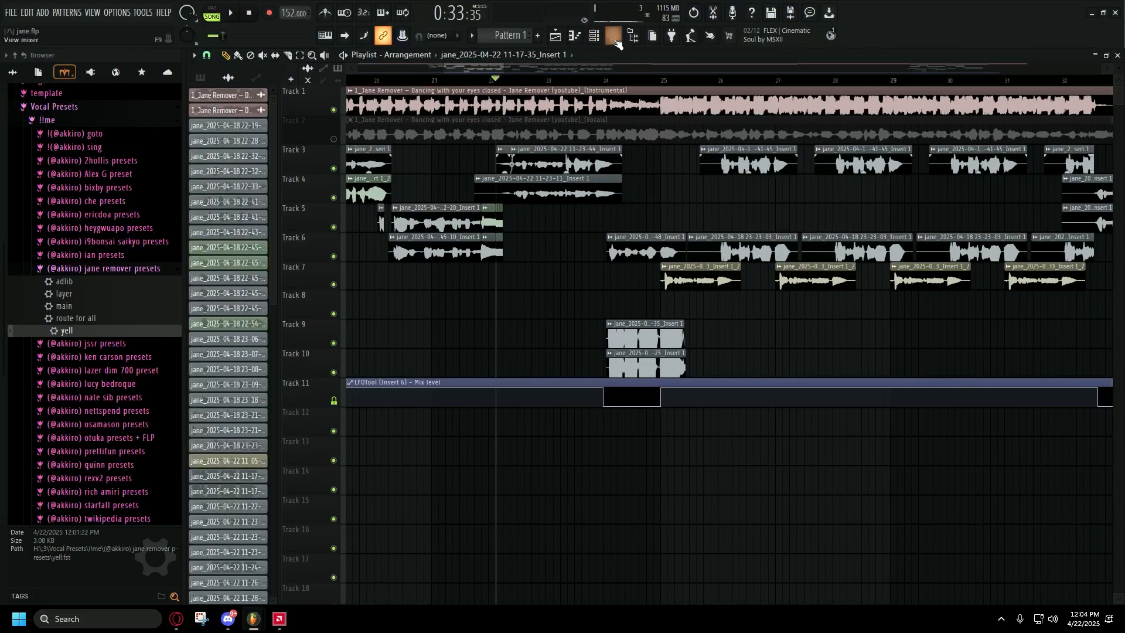
right_click(448, 382)
key("F9")
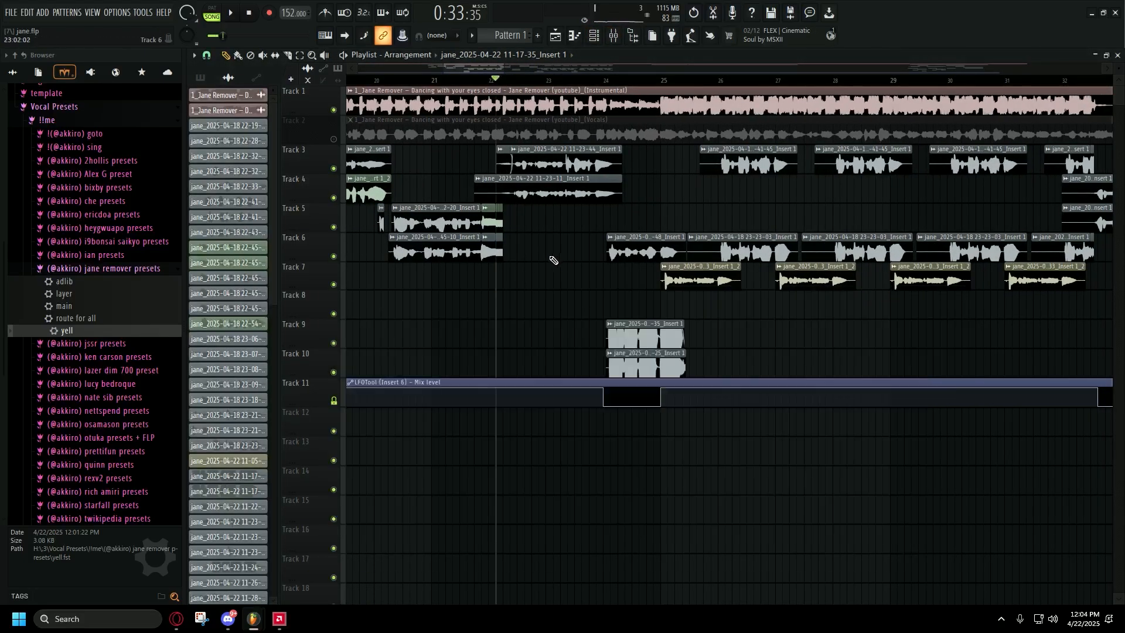
Solo the layer mixer track and place the playhead close to bar 21 of the arrangement.
scroll(546, 259, "down", 3)
left_click(488, 80)
key("F9")
right_click(474, 382)
key("F9")
scroll(468, 234, "up", 2)
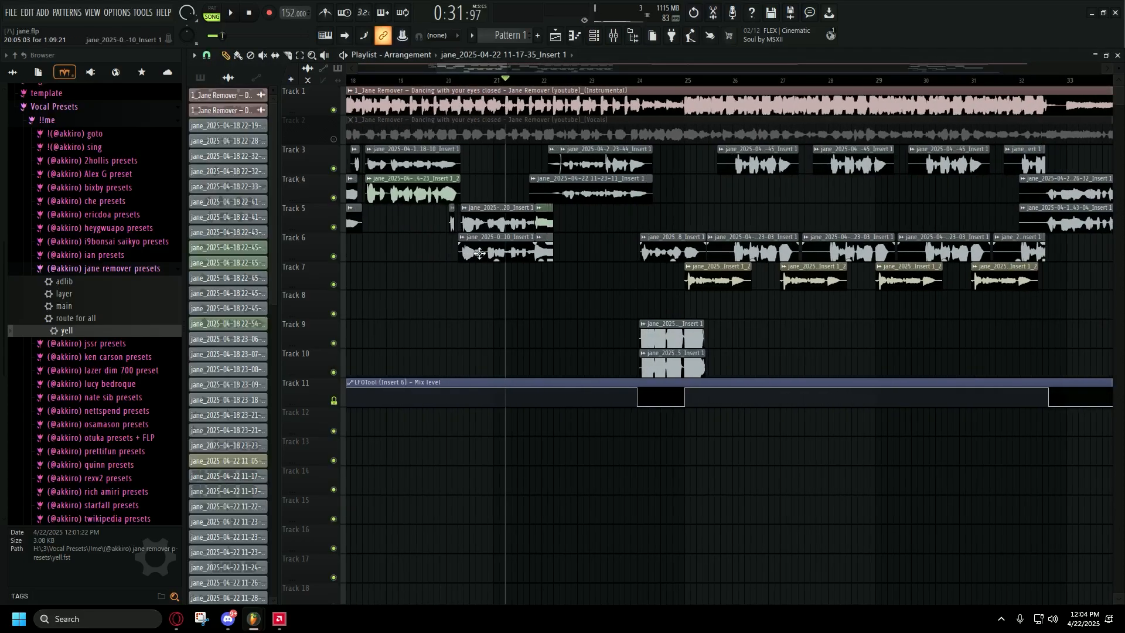
Play the arrangement from just before bar 21 with layer soloed, and check the mixer levels.
scroll(495, 235, "down", 3)
left_click(493, 79)
scroll(492, 82, "up", 4)
key("space")
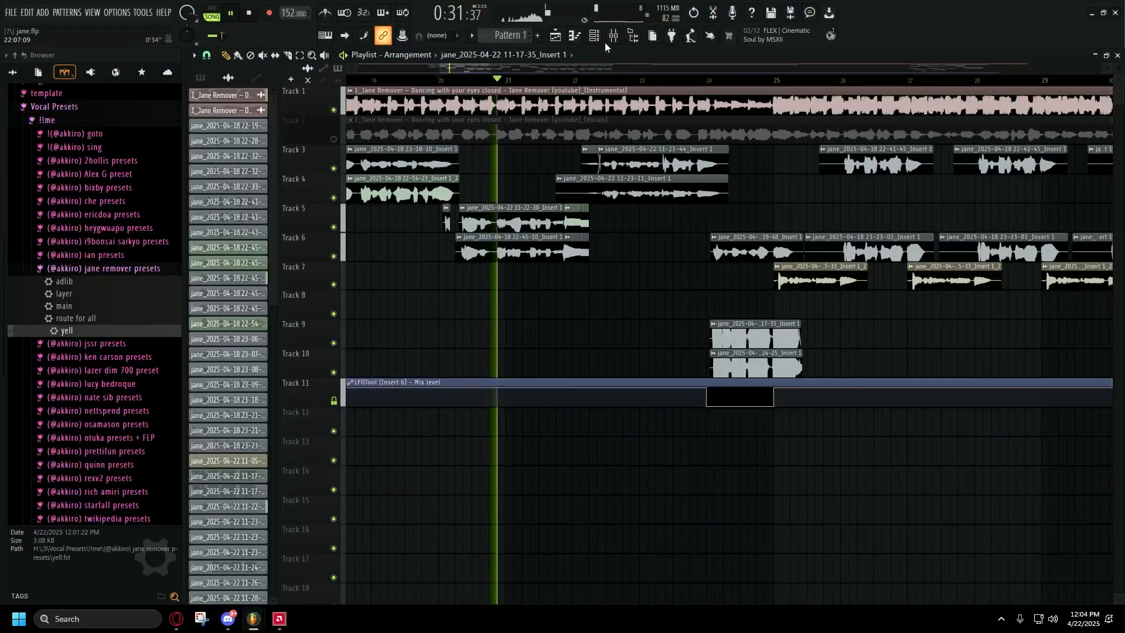
left_click(610, 40)
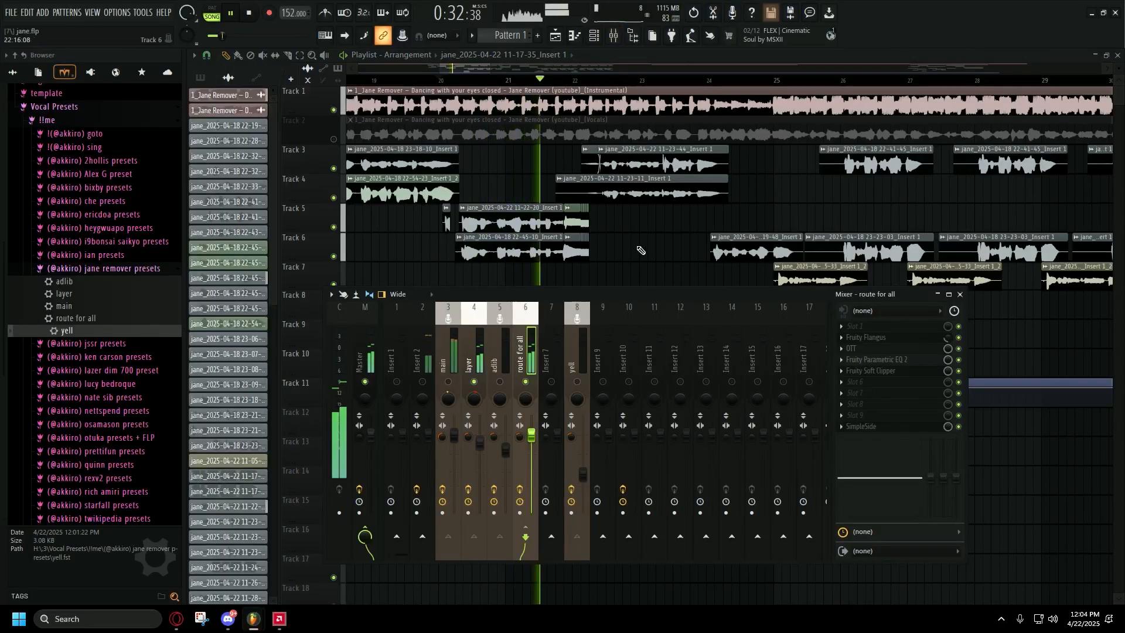
key("F9")
Follow the playback of the soloed layer through the arrangement to around bar 27, and show the mixer.
scroll(639, 276, "up", 2)
scroll(451, 296, "down", 2)
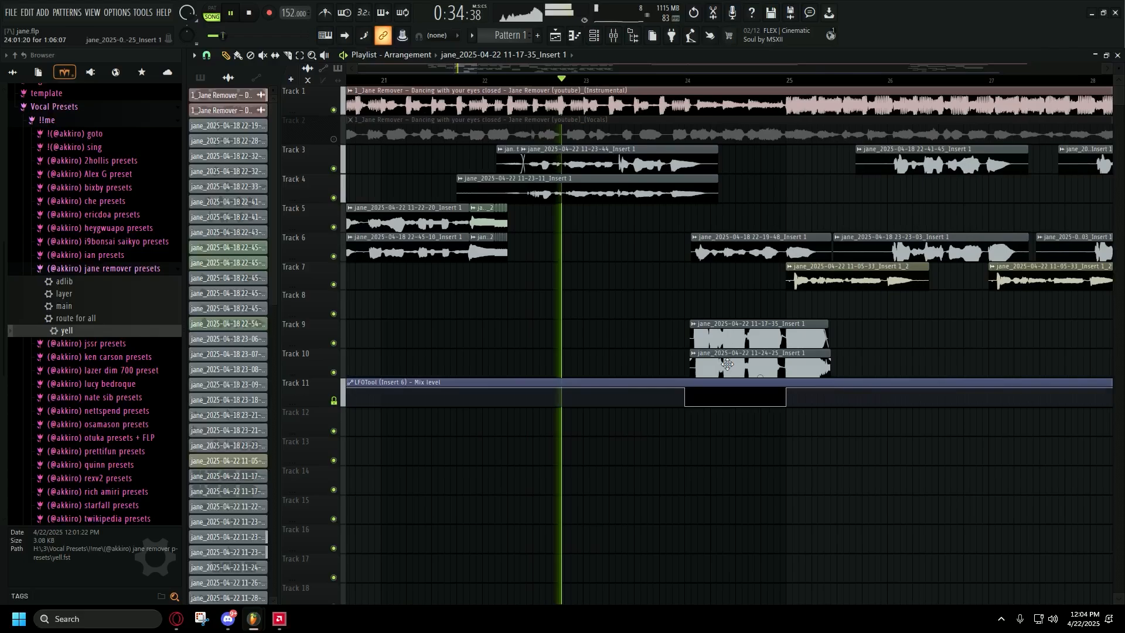
scroll(708, 352, "up", 2)
scroll(422, 308, "down", 3)
scroll(574, 311, "up", 3)
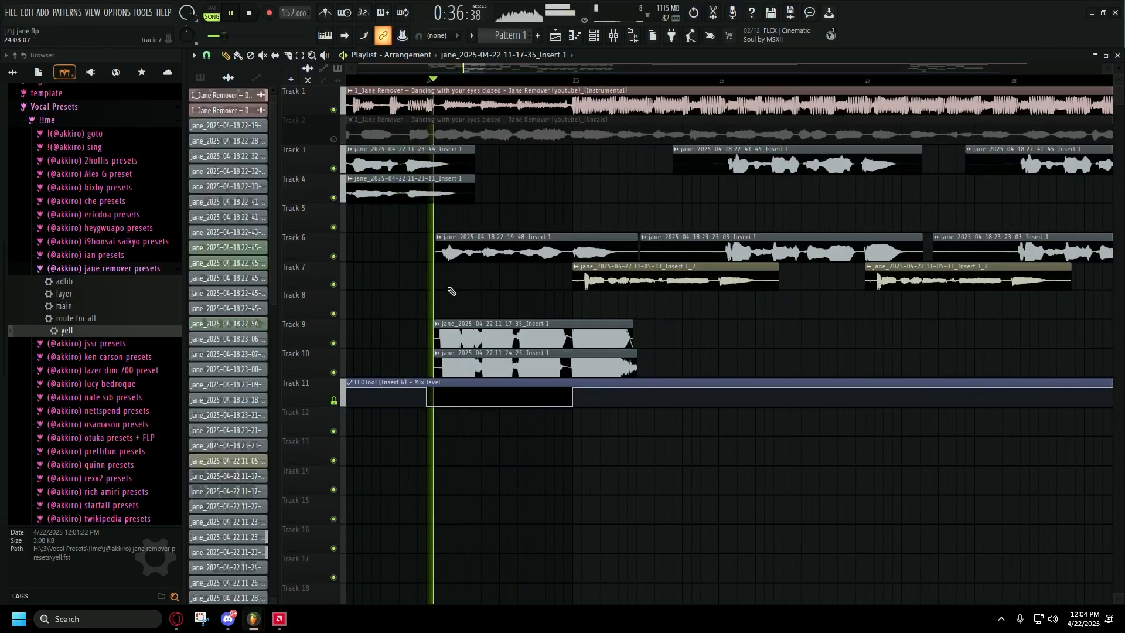
scroll(460, 292, "down", 1)
scroll(603, 321, "up", 2)
scroll(602, 321, "down", 2)
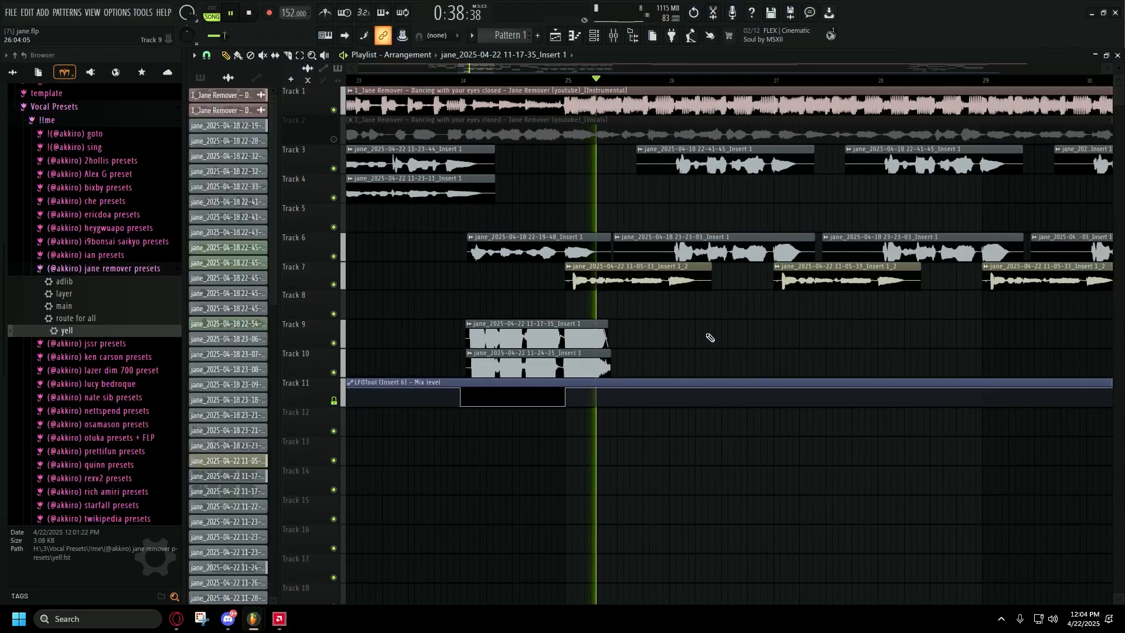
scroll(753, 339, "up", 3)
scroll(579, 306, "down", 3)
scroll(684, 326, "down", 2)
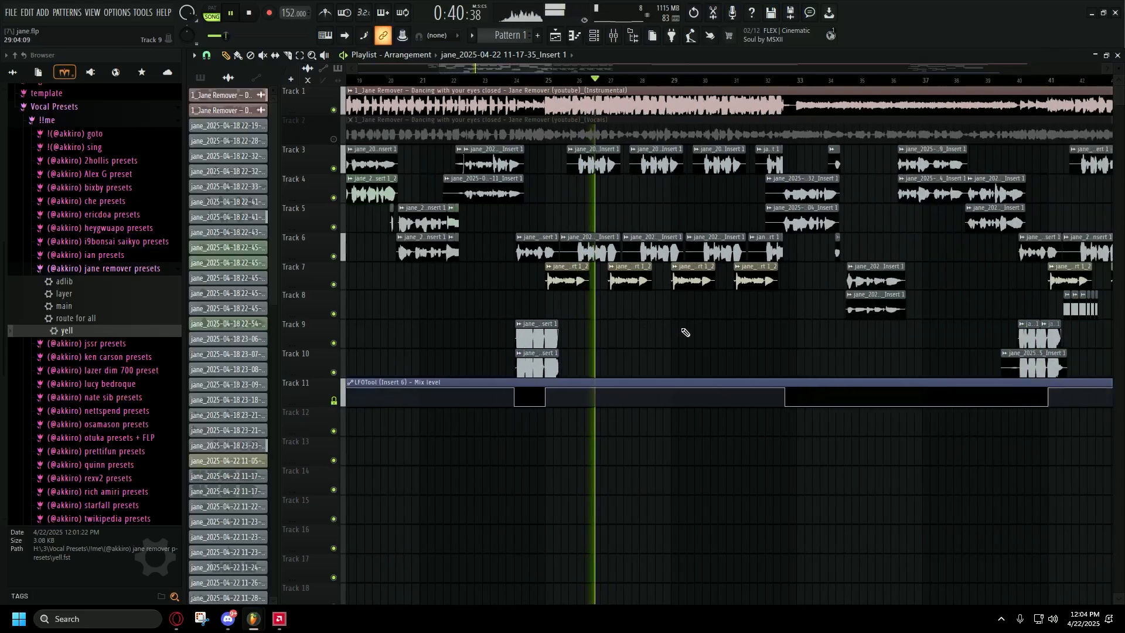
scroll(603, 296, "up", 2)
left_click(618, 43)
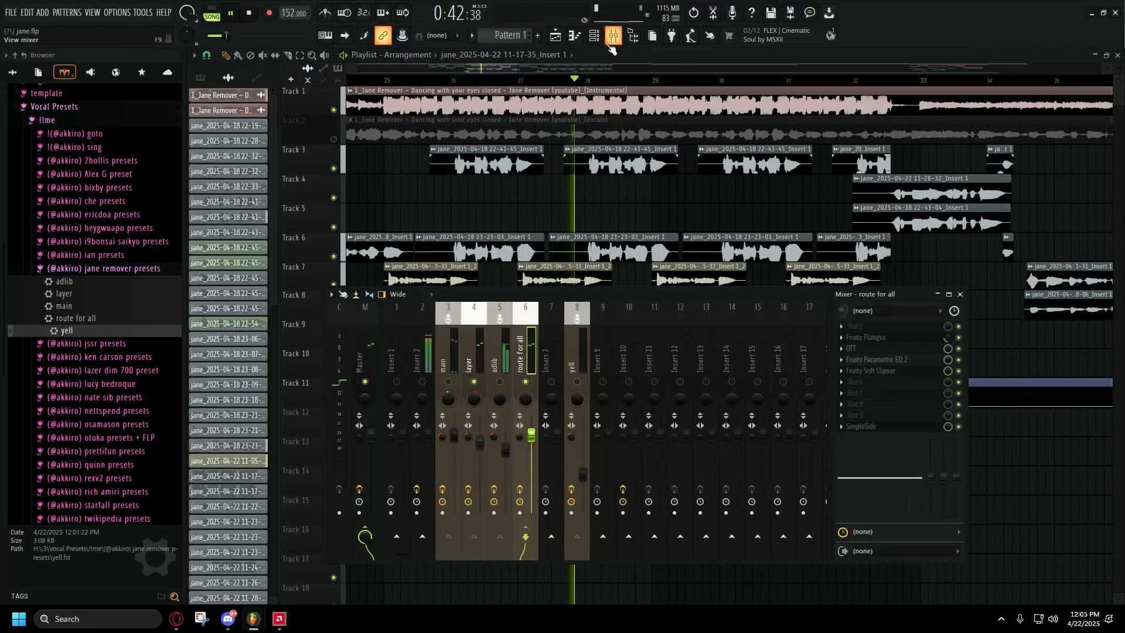
Stop playback and solo the adlib mixer track in place of layer.
key("space")
left_click(503, 368)
right_click(505, 204)
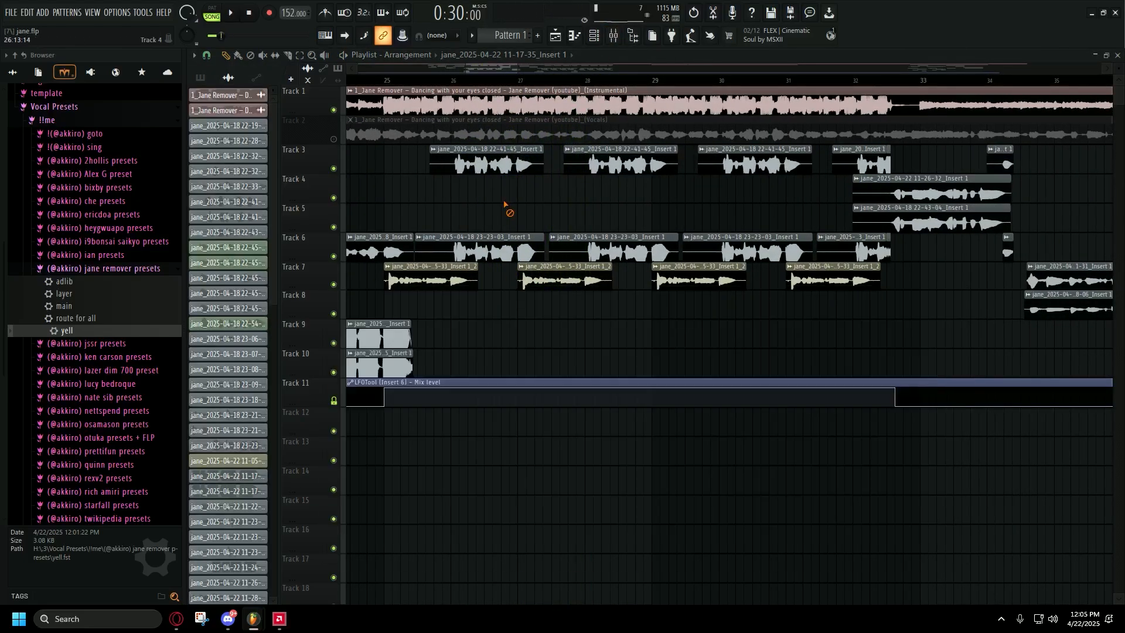
Highlight the vocal clips on Track 7 and play the arrangement from bar 25.
left_click(386, 80)
double_click(312, 285)
left_click(1053, 280, "ctrl+shift")
left_click(824, 304, "ctrl")
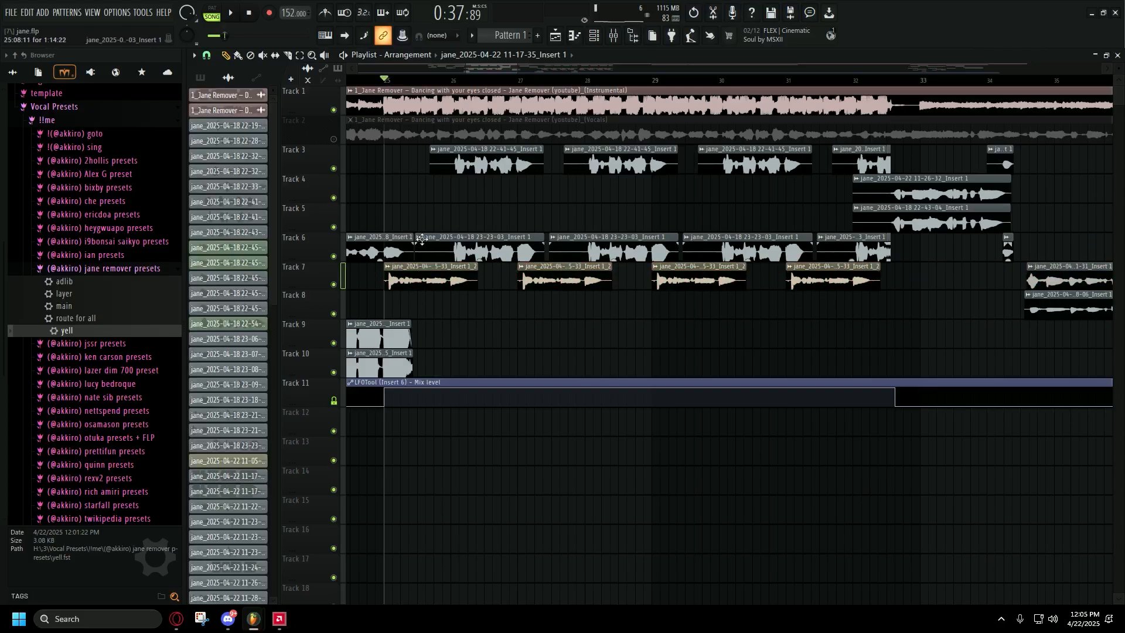
scroll(384, 87, "up", 2)
key("space")
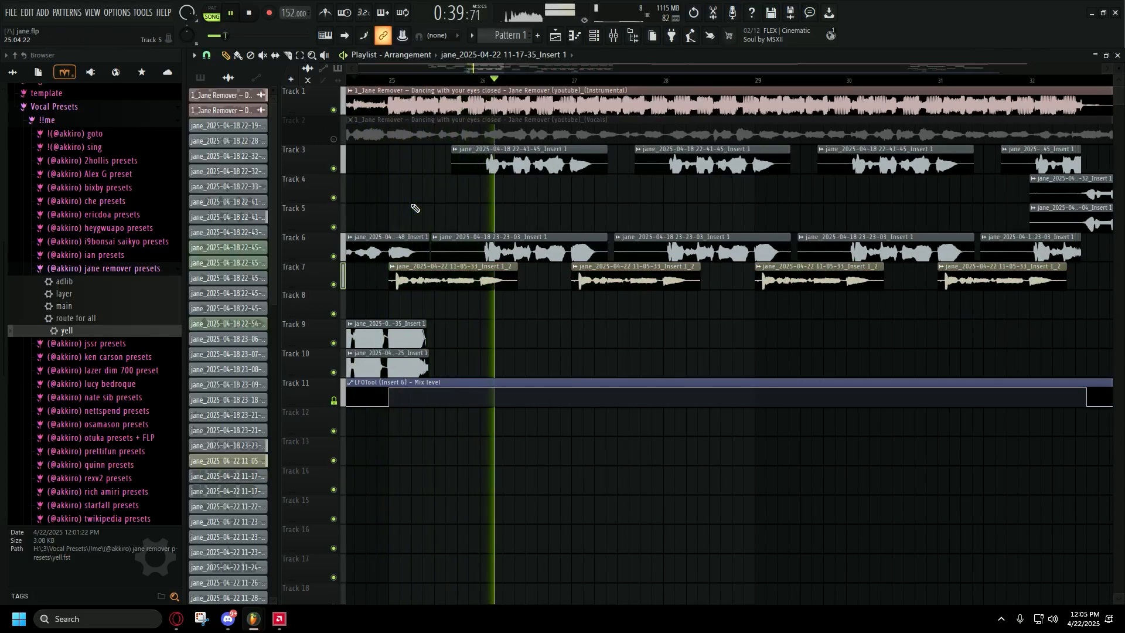
Follow the playback of the Track 7 clips to around bar 29, stop it, and check the mixer.
scroll(422, 215, "down", 2)
scroll(422, 215, "down", 2)
scroll(378, 222, "down", 2)
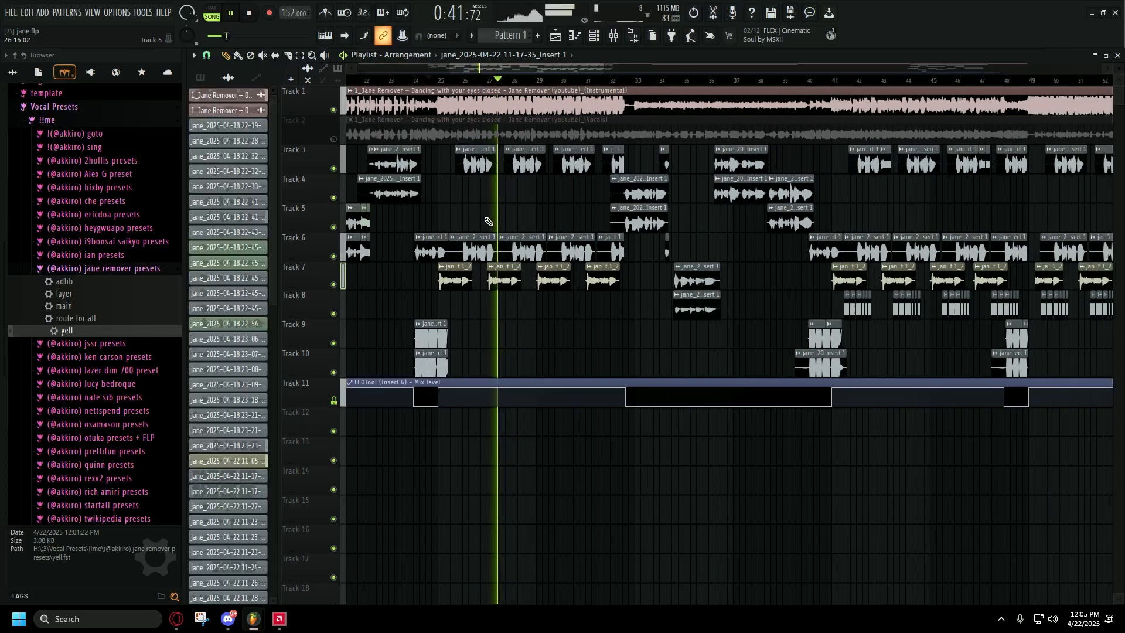
scroll(437, 221, "up", 4)
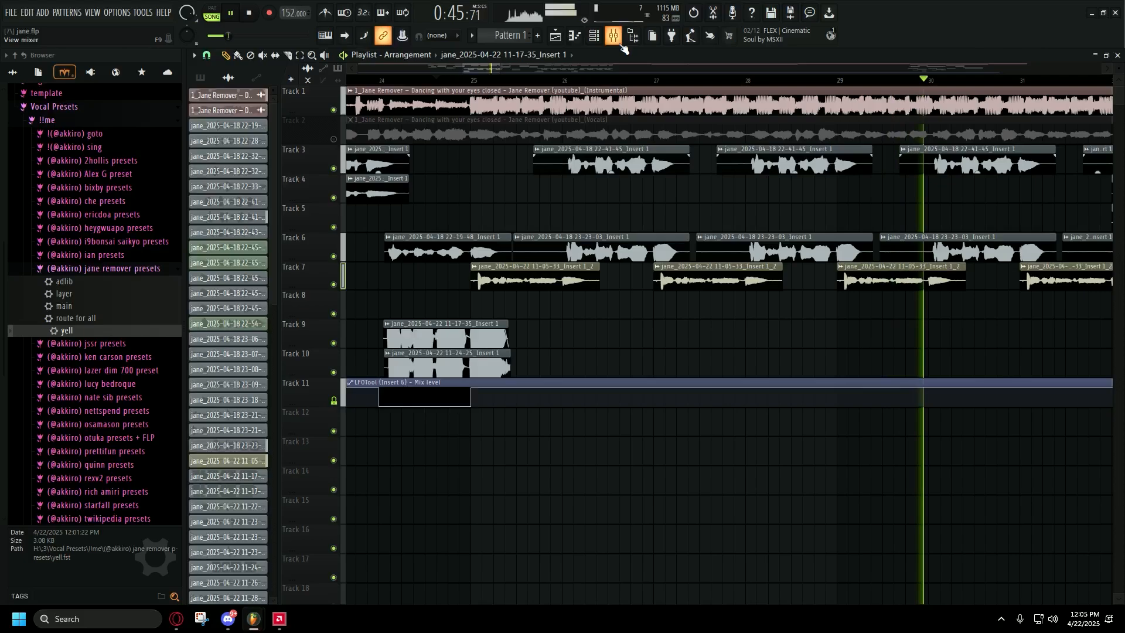
left_click(618, 43)
key("space")
key("F9")
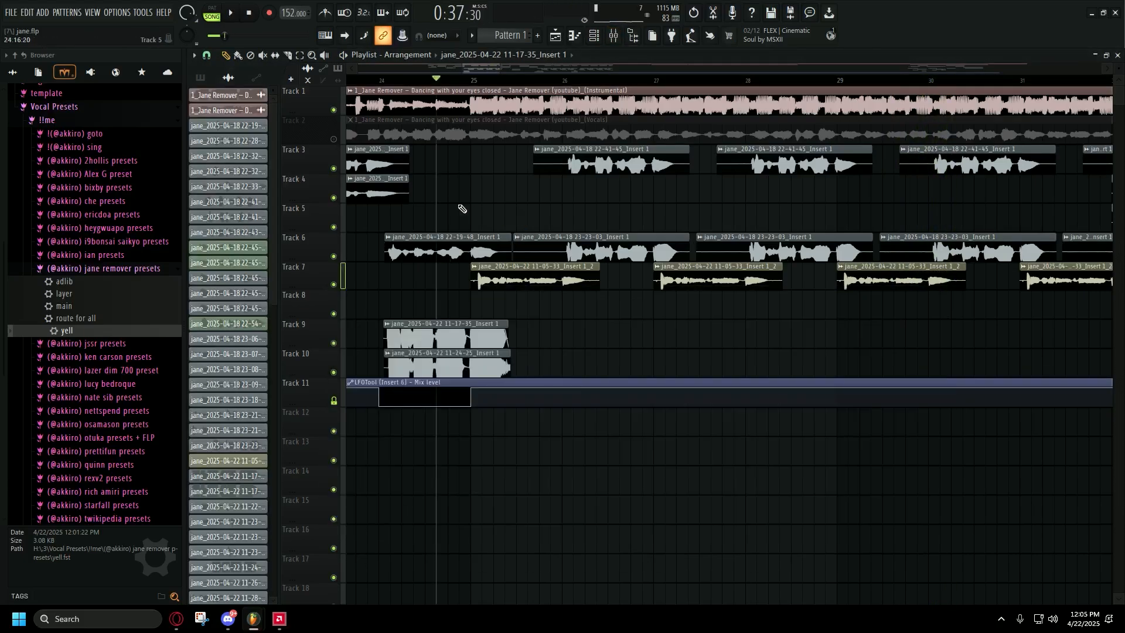
Replay the arrangement from midway through bar 24, stop it, and check the mixer again.
key("space")
scroll(343, 270, "up", 3)
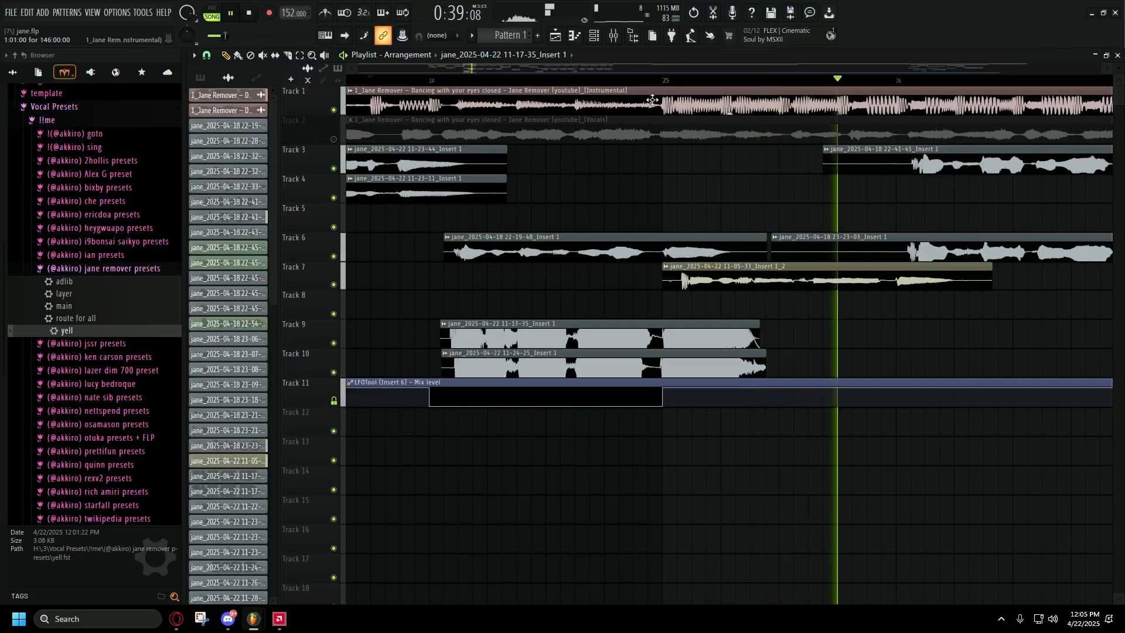
key("space")
left_click(614, 37)
left_click(614, 38)
Examine the channel panning of the yell clip on Track 10, and close its settings.
double_click(685, 349)
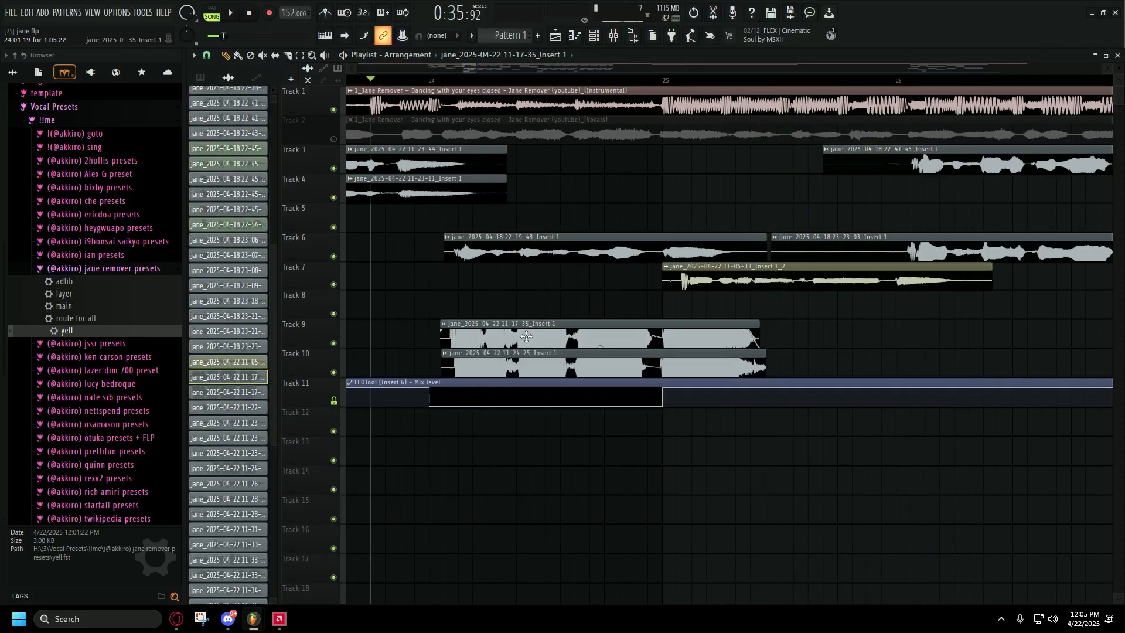
left_click(686, 349)
left_click(689, 370)
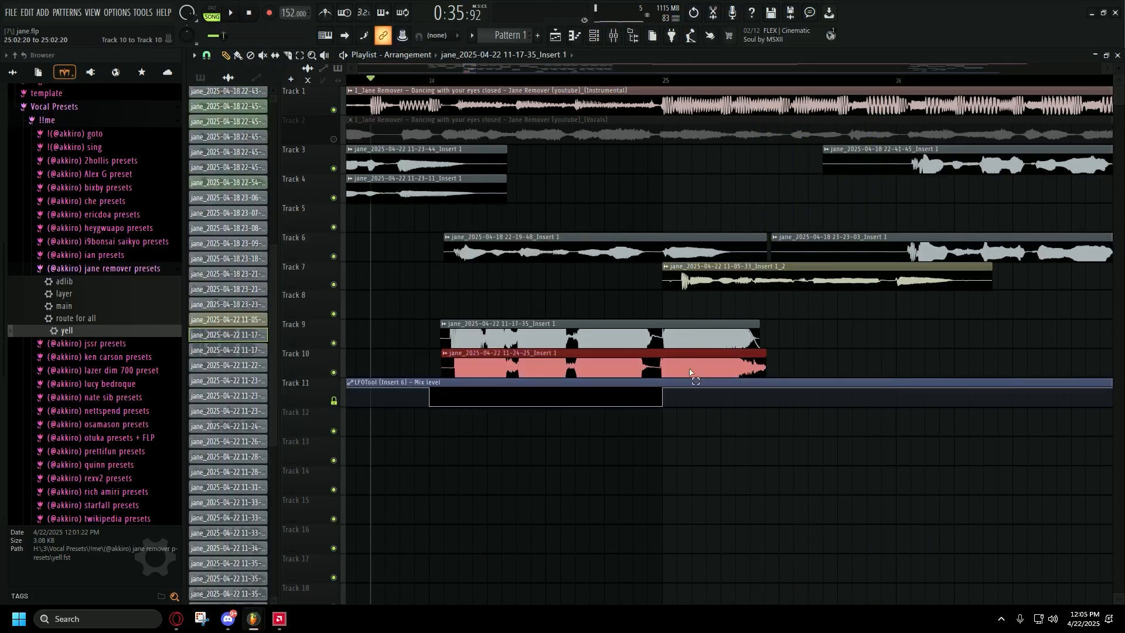
double_click(689, 371)
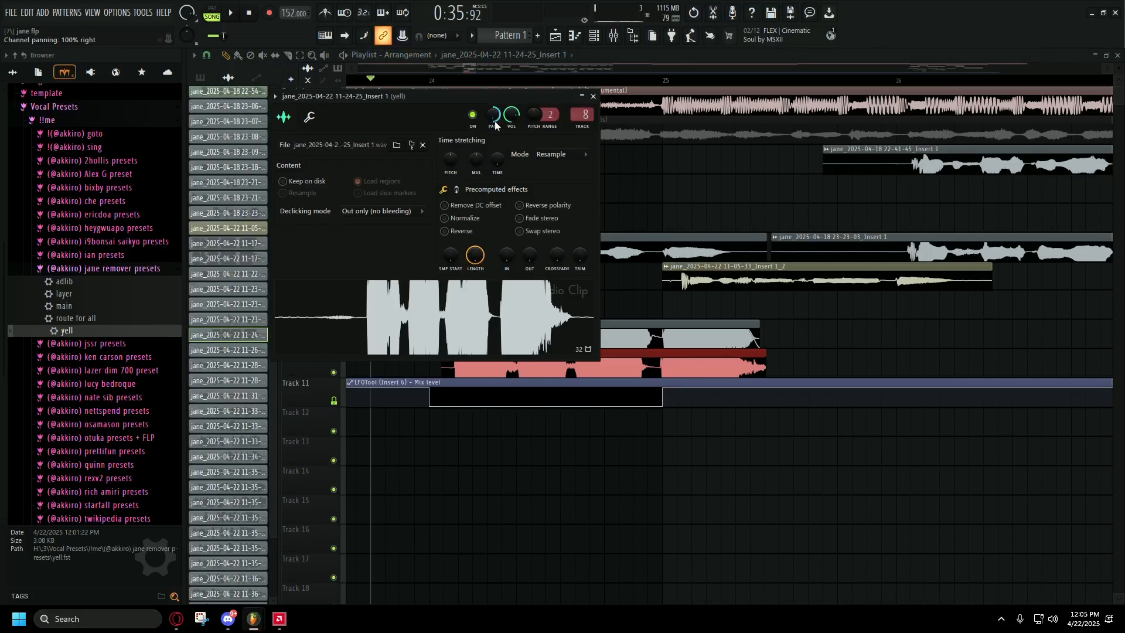
left_click(593, 96)
Examine the channel panning of the yell clip on Track 9 and its yell mixer track, and hide the mixer.
double_click(638, 324)
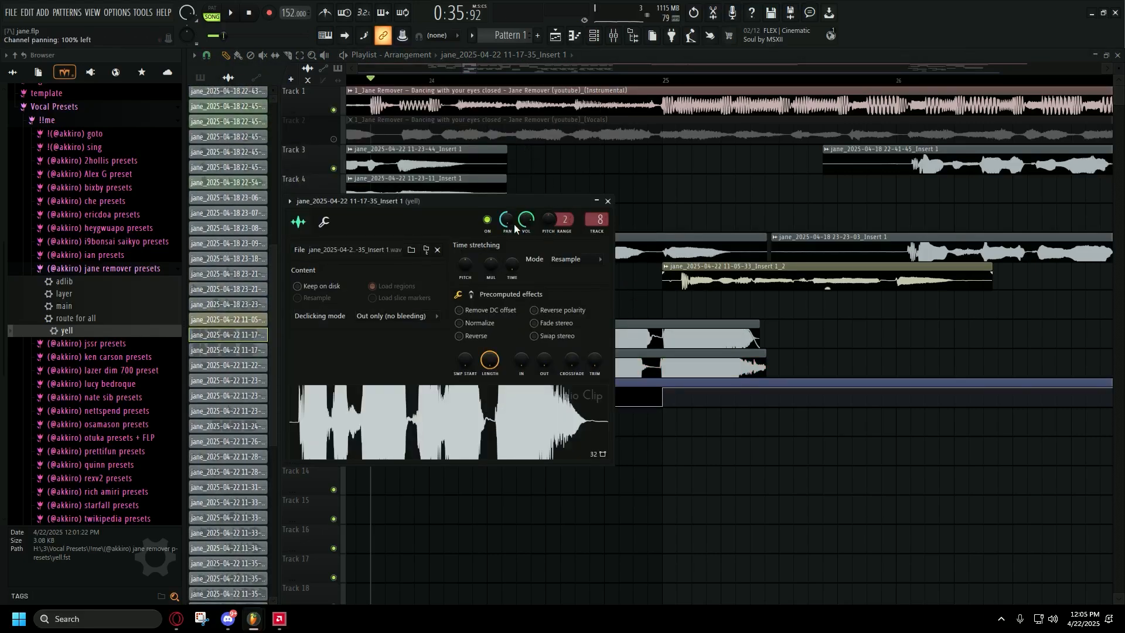
left_click(598, 220)
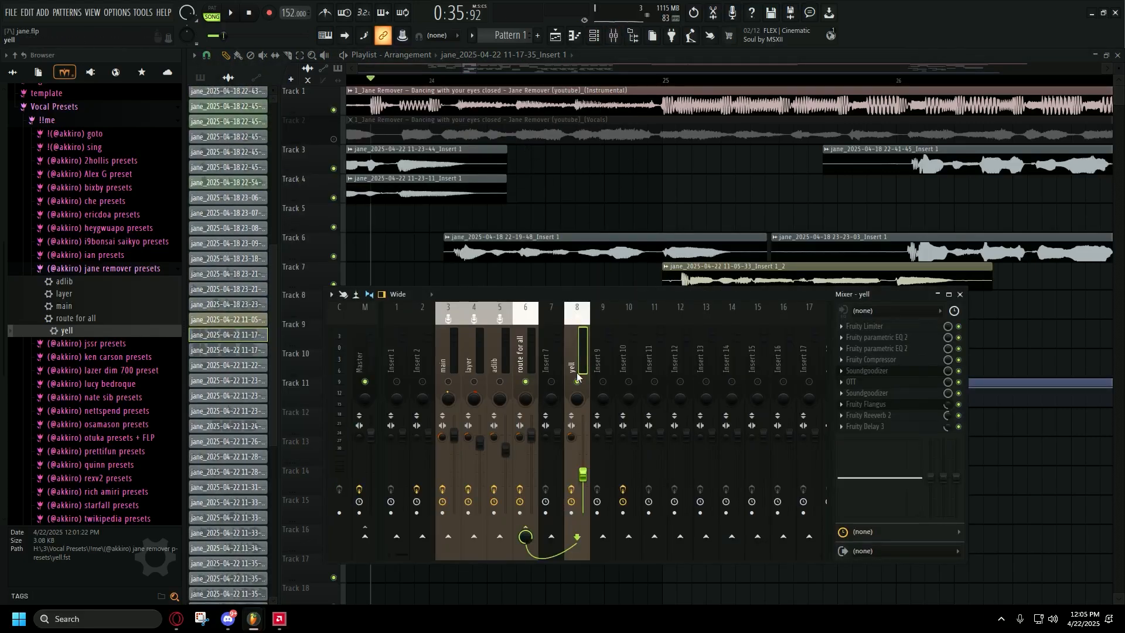
key("F9")
scroll(578, 264, "down", 8)
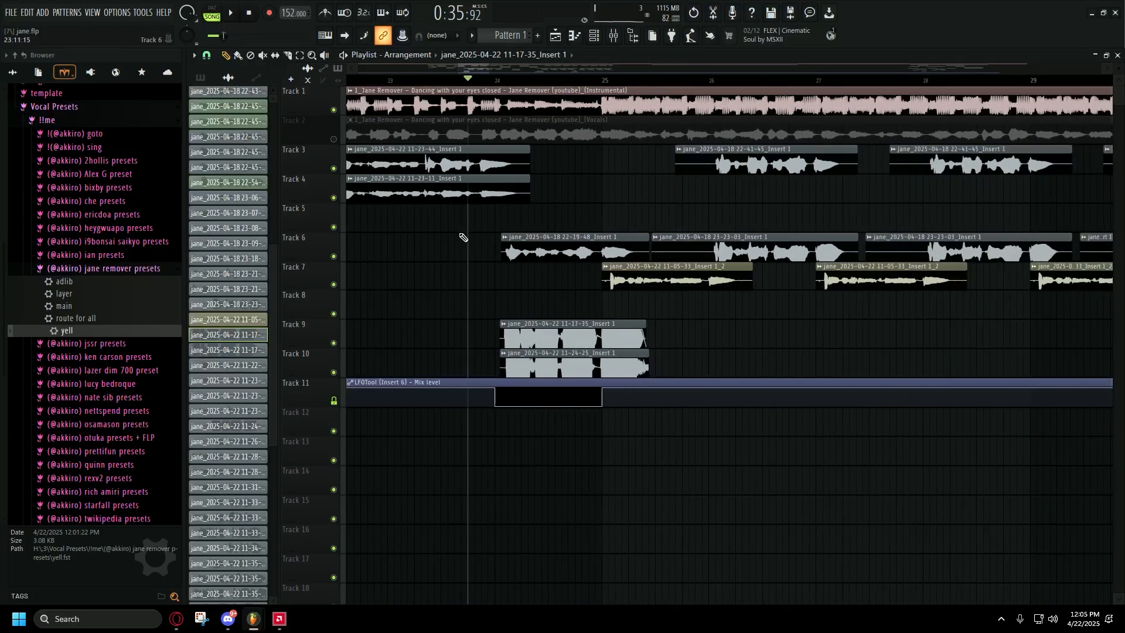
Select the LFOTool mix level automation clip on Track 11 of the playlist.
scroll(592, 272, "down", 8)
left_click_drag(404, 381, 515, 421)
scroll(452, 380, "up", 2)
scroll(452, 381, "up", 5)
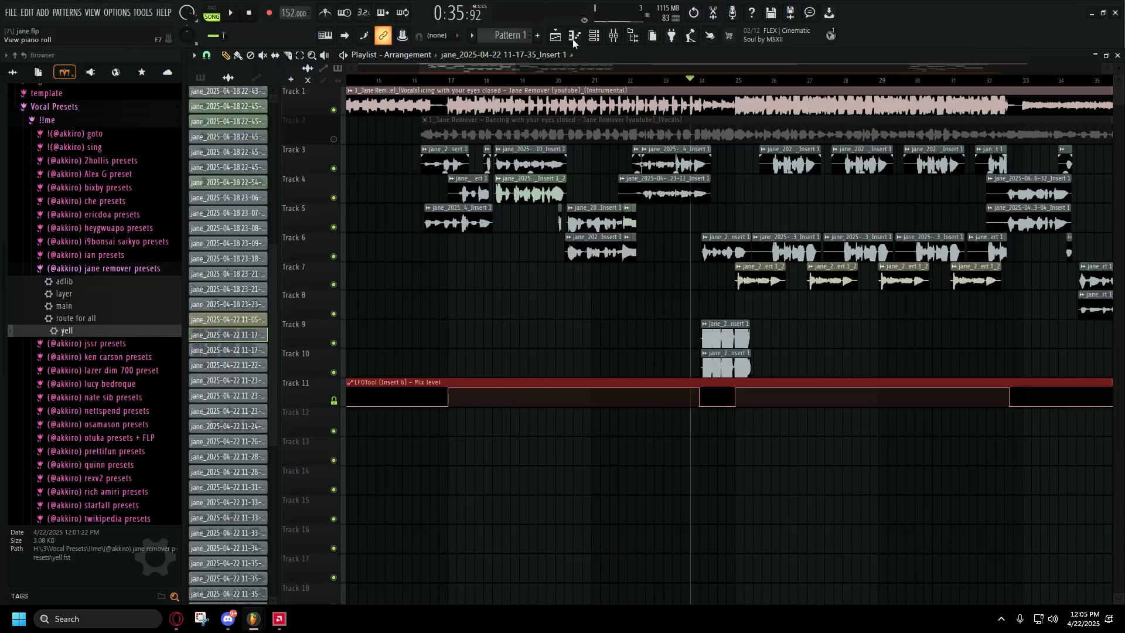
Unmute all mixer tracks, show the effects of the route for all track, and deselect the automation clip.
left_click(613, 36)
left_click(522, 358)
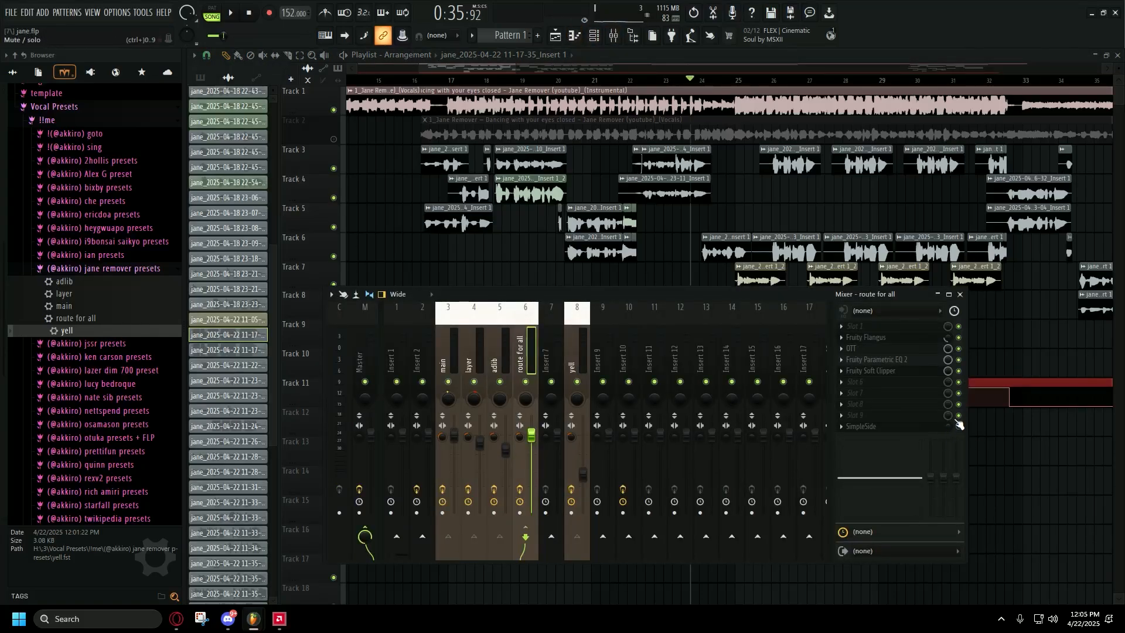
left_click(960, 429)
left_click(1022, 355, "ctrl")
scroll(417, 356, "down", 3)
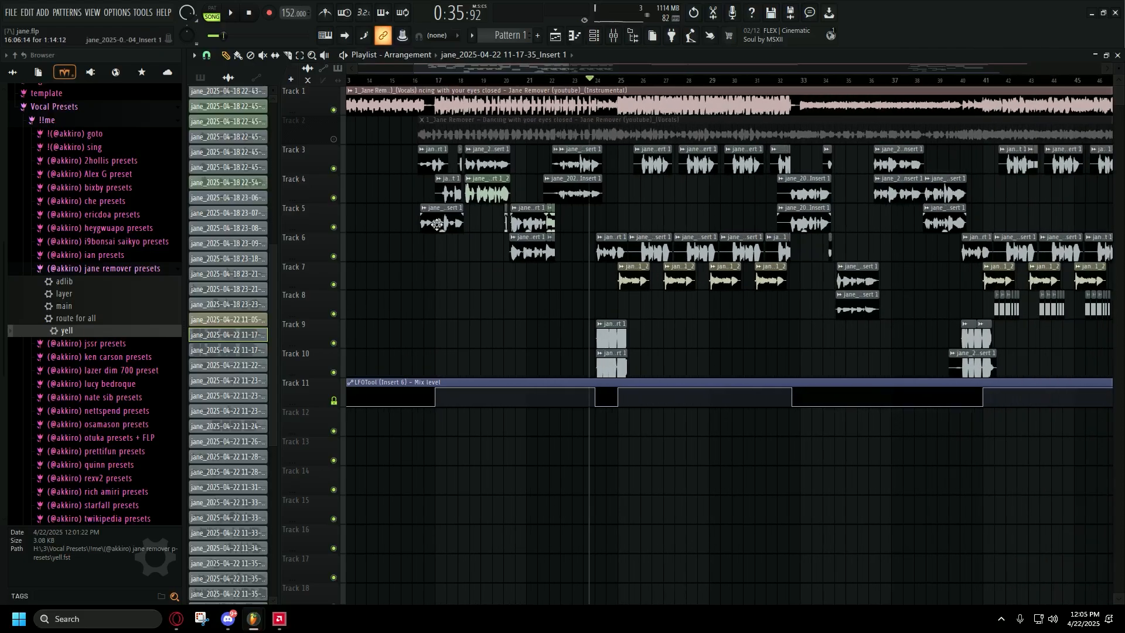
Move the mixer window below the Track 11 automation and place the playhead at bar 16.
left_click(613, 37)
left_click_drag(510, 431, 183, 425)
scroll(359, 329, "up", 4)
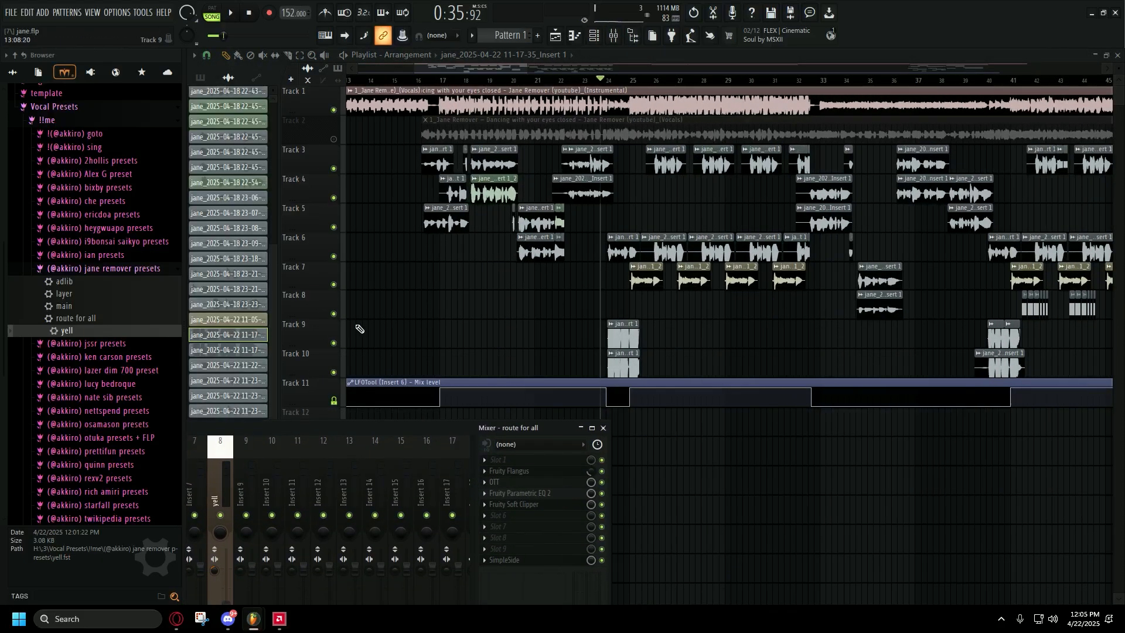
left_click(503, 80)
scroll(618, 88, "up", 2)
left_click(613, 38)
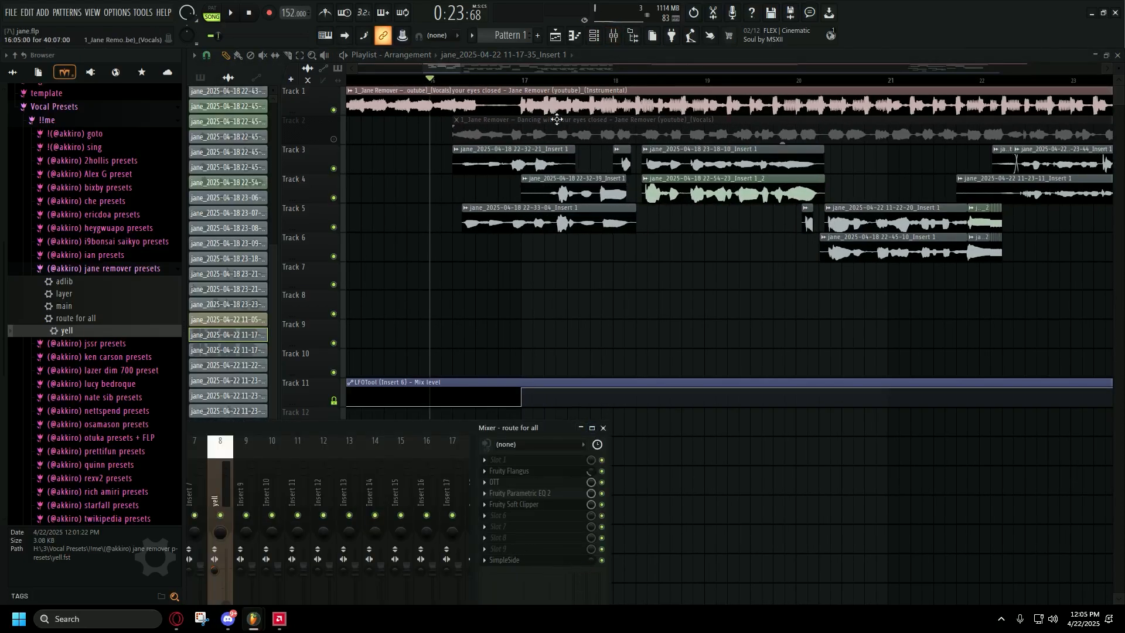
Place the playhead about halfway through bar 17 and hide the mixer.
left_click(530, 81)
left_click(613, 36)
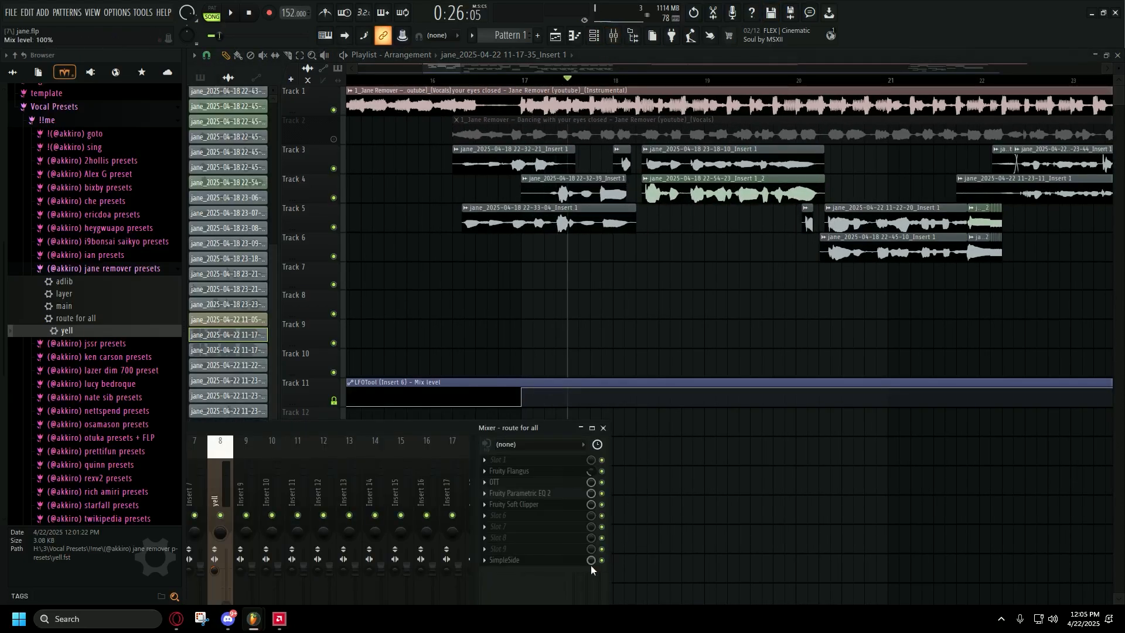
double_click(537, 431)
left_click(1041, 226)
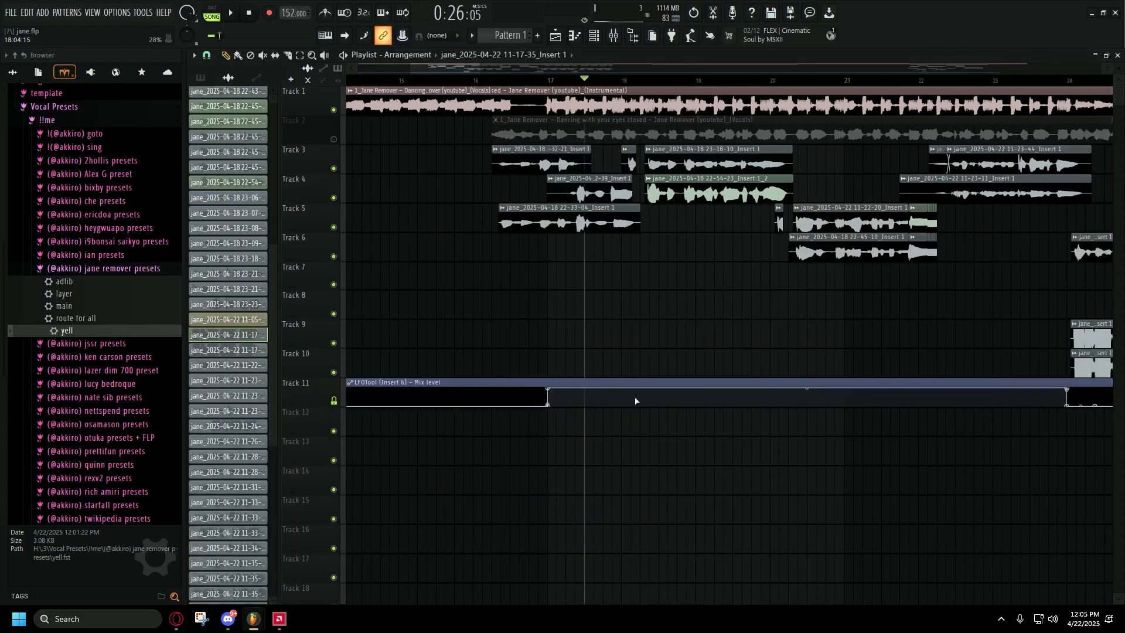
Examine the vocal clip layout and the LFOTool mix level automation on Track 11 across the whole arrangement.
scroll(636, 402, "down", 3)
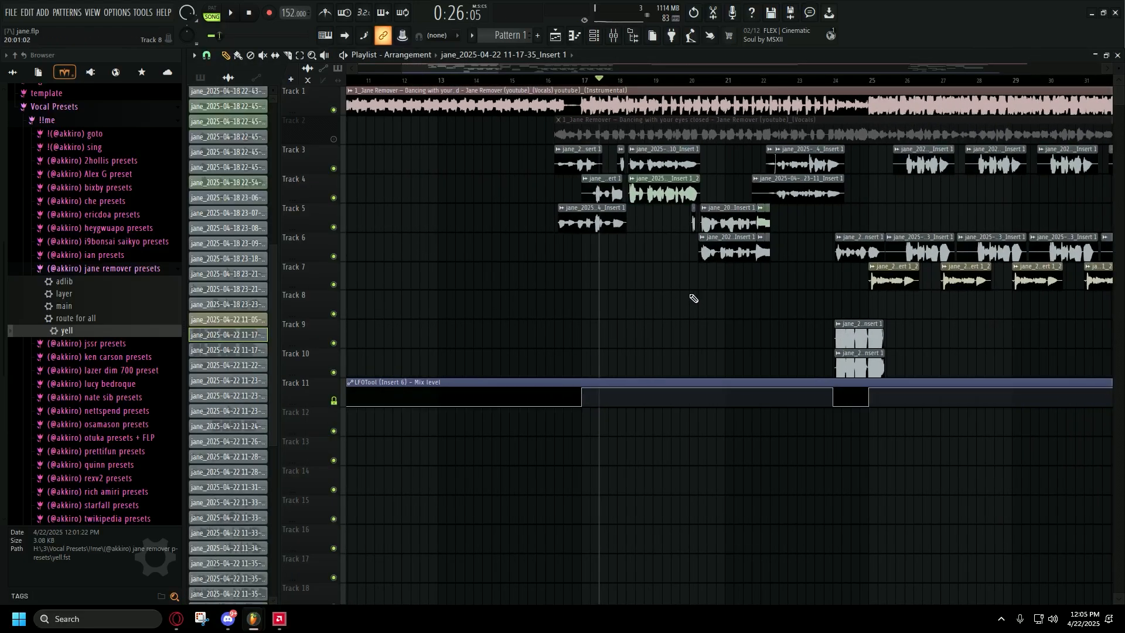
scroll(934, 346, "right", 8)
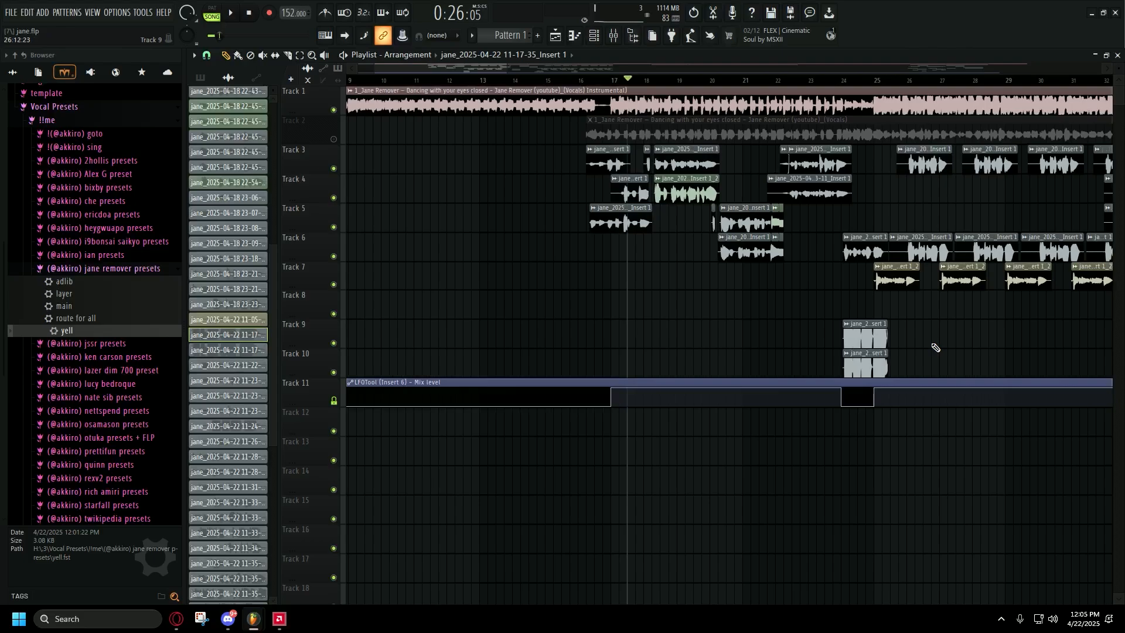
scroll(835, 341, "down", 5)
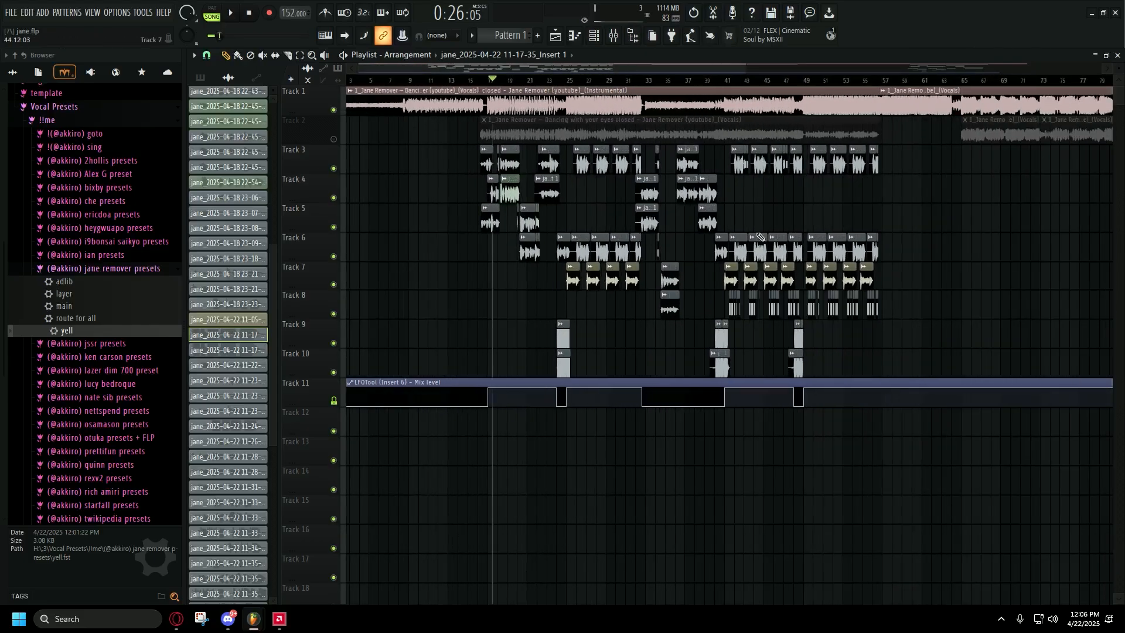
left_click(613, 36)
left_click(614, 36)
scroll(662, 230, "up", 4)
scroll(663, 229, "down", 4)
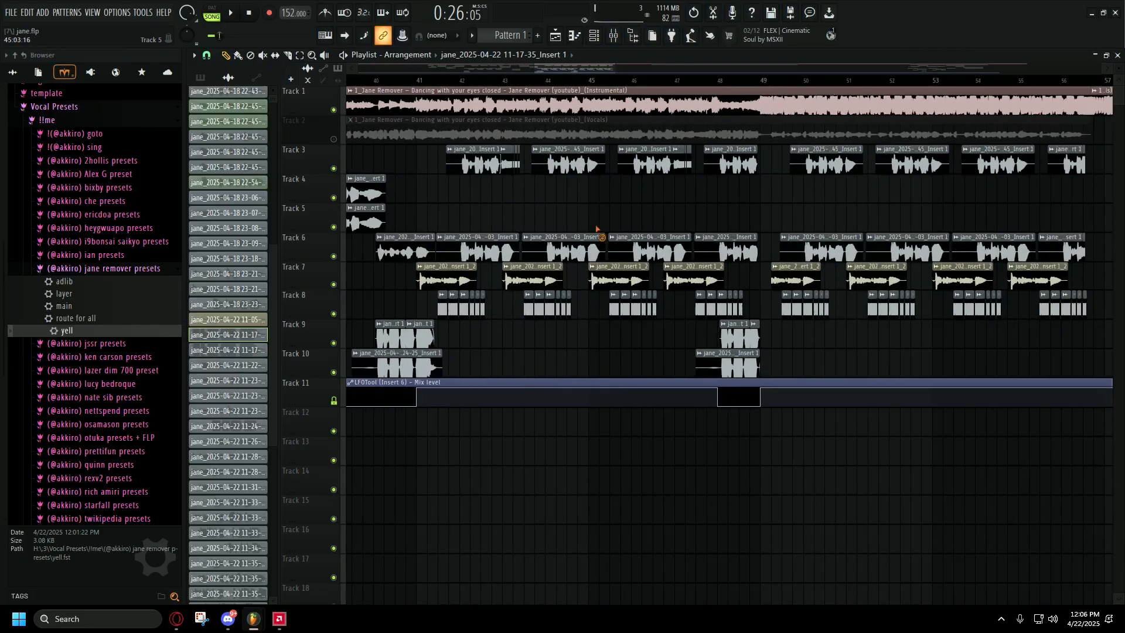
scroll(636, 252, "down", 2)
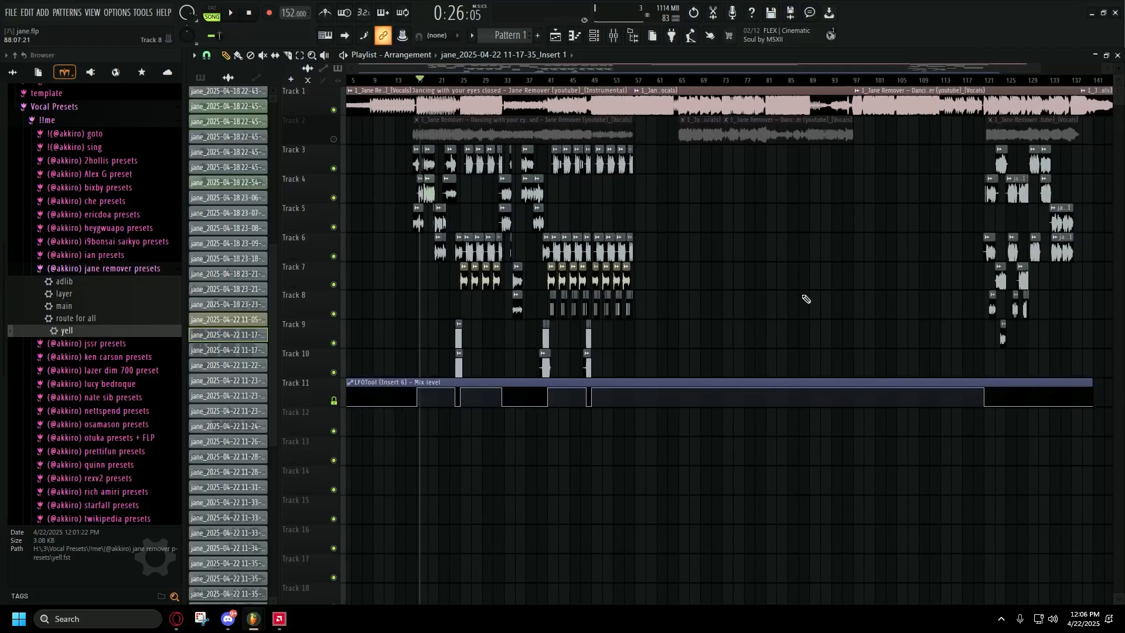
scroll(979, 356, "up", 3)
scroll(979, 356, "down", 3)
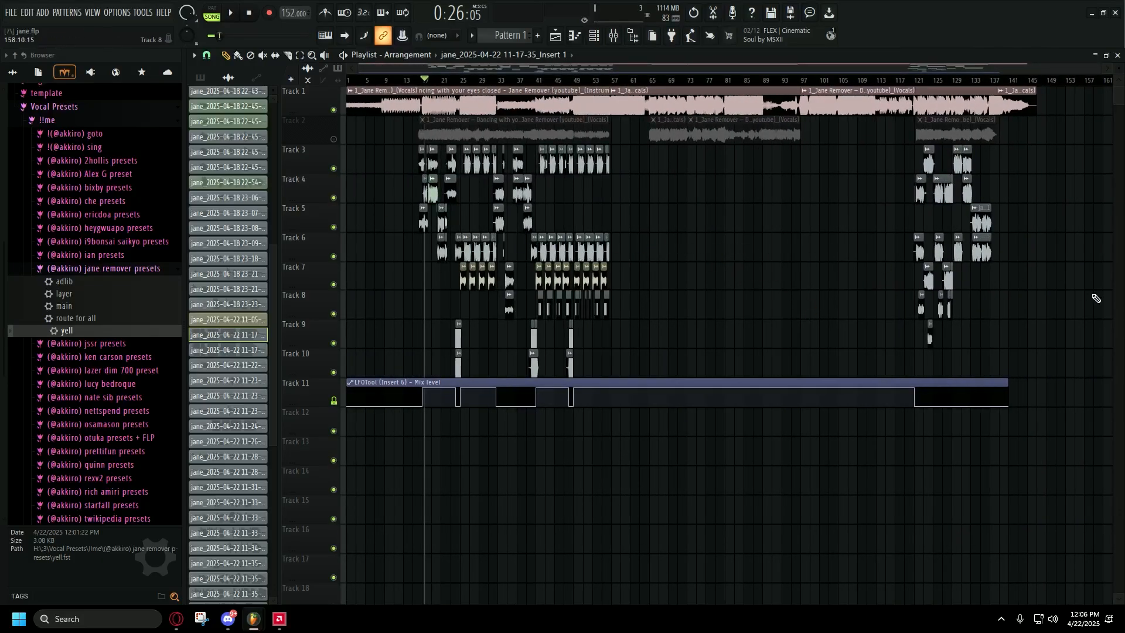
scroll(1096, 299, "up", 3)
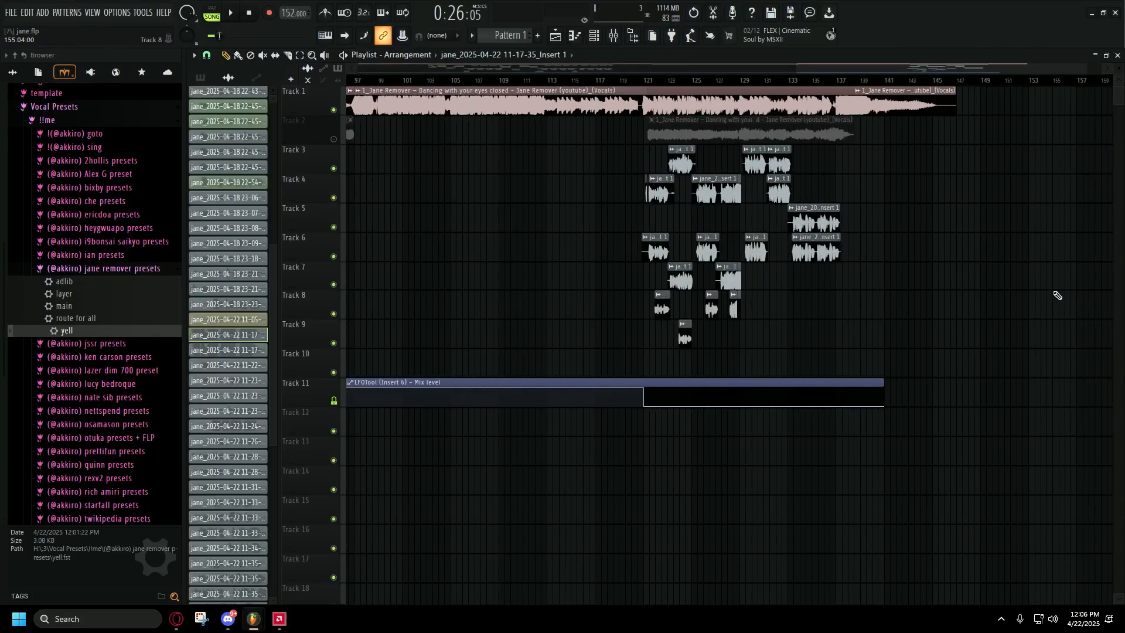
Place the playhead at bar 120, hide the mixer and play the ending section.
left_click(616, 37)
left_click(631, 80)
scroll(667, 82, "up", 5)
left_click(617, 38)
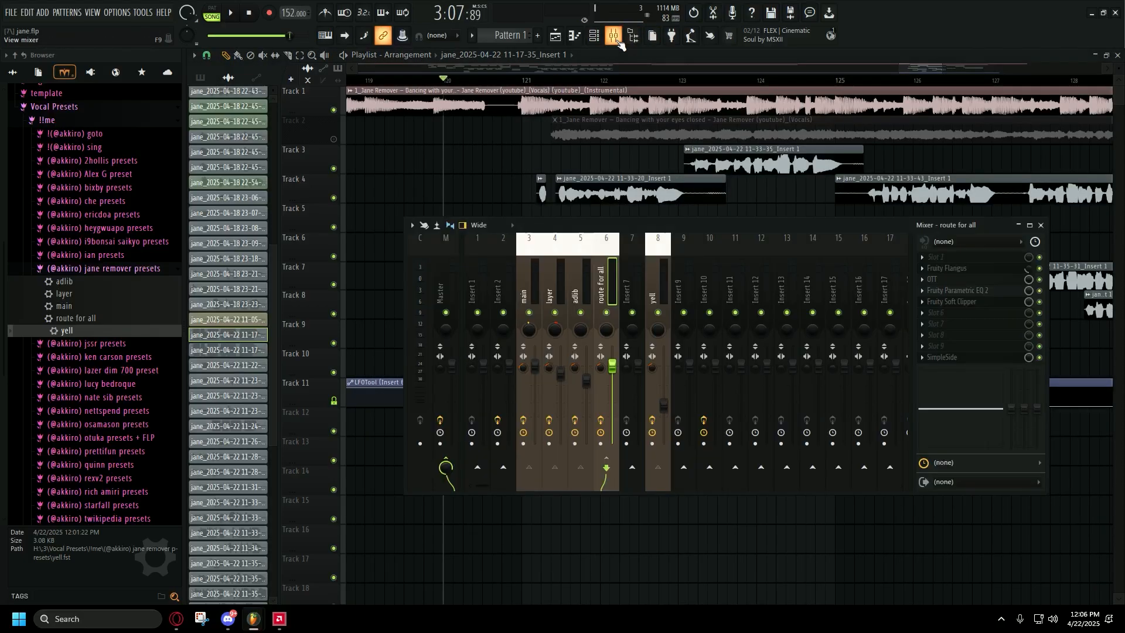
key("space")
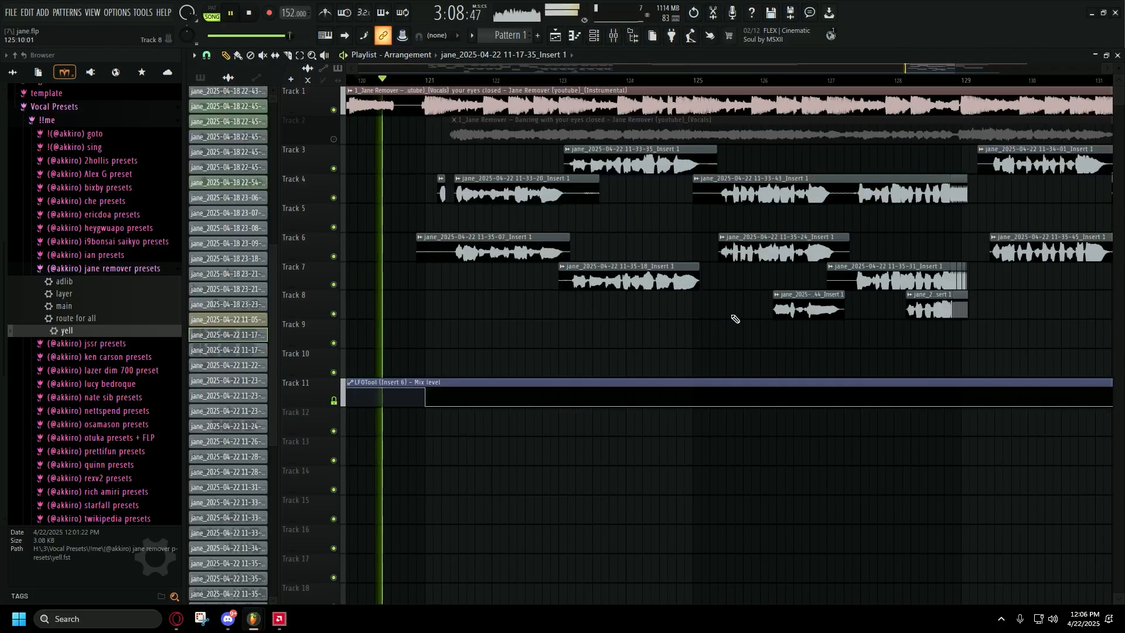
Select the two Track 8 clips between bars 126 and 129, lower their gain to -3.3 dB and deselect them.
left_click_drag(758, 334, 969, 321)
left_click_drag(813, 315, 813, 329)
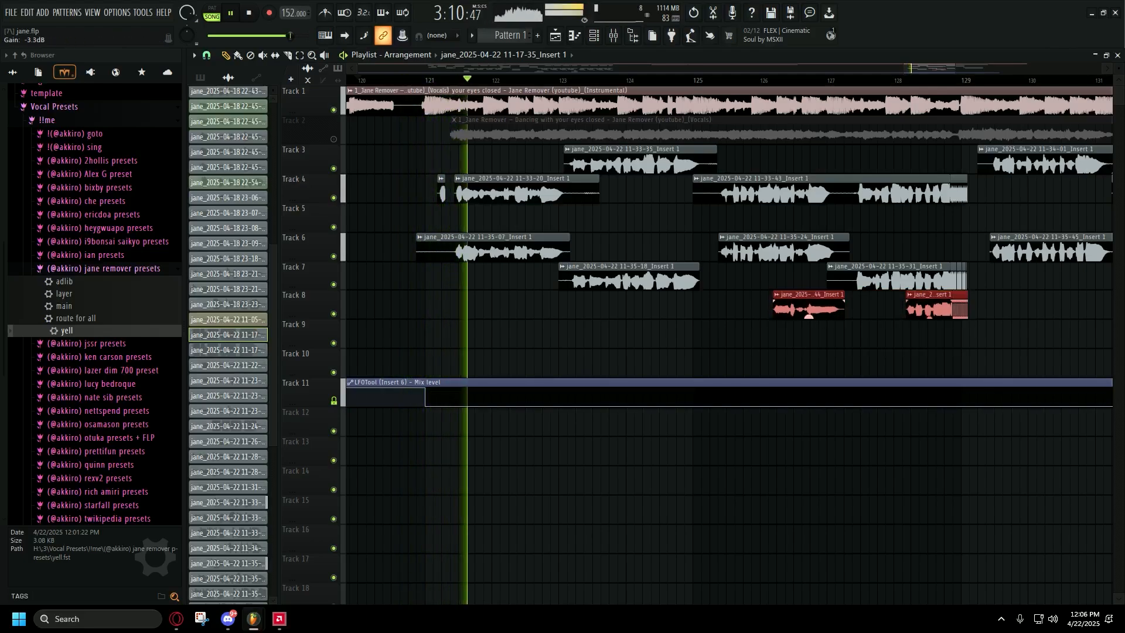
left_click(619, 355, "ctrl")
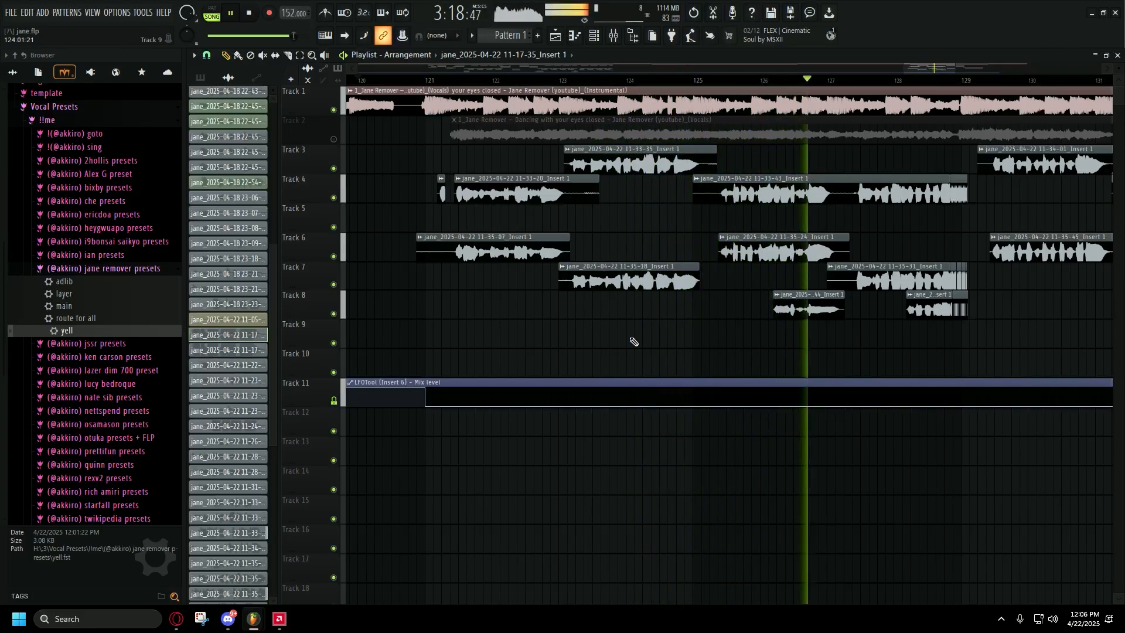
Follow the playback of the ending vocal clips on Tracks 3 to 8 past bar 137 and stop it.
scroll(860, 377, "down", 3)
scroll(578, 339, "up", 2)
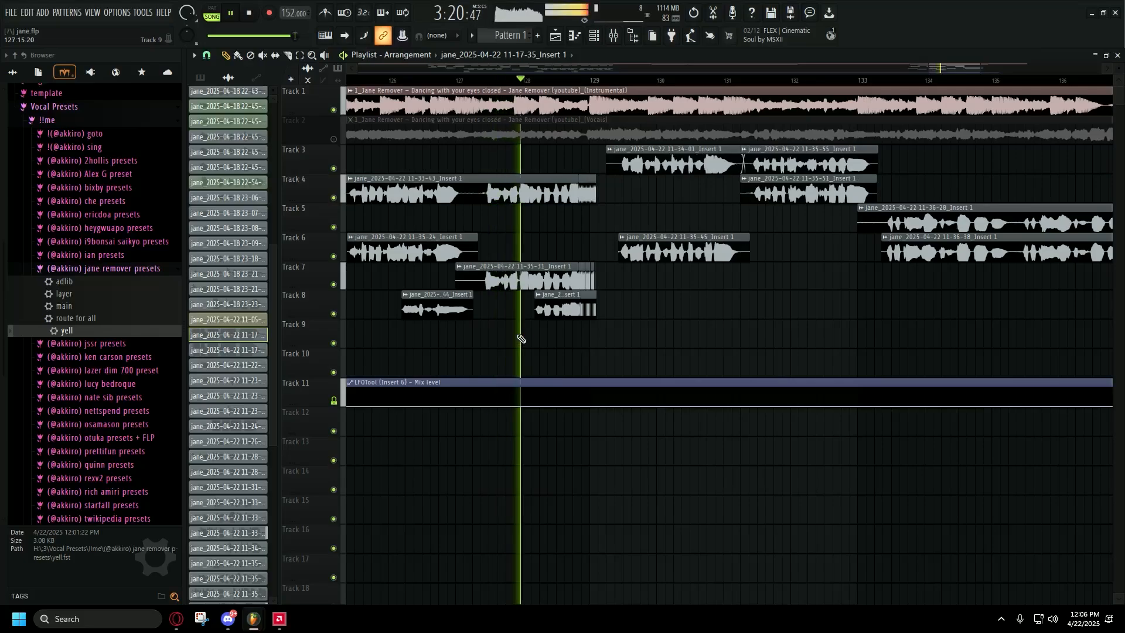
scroll(507, 339, "up", 2)
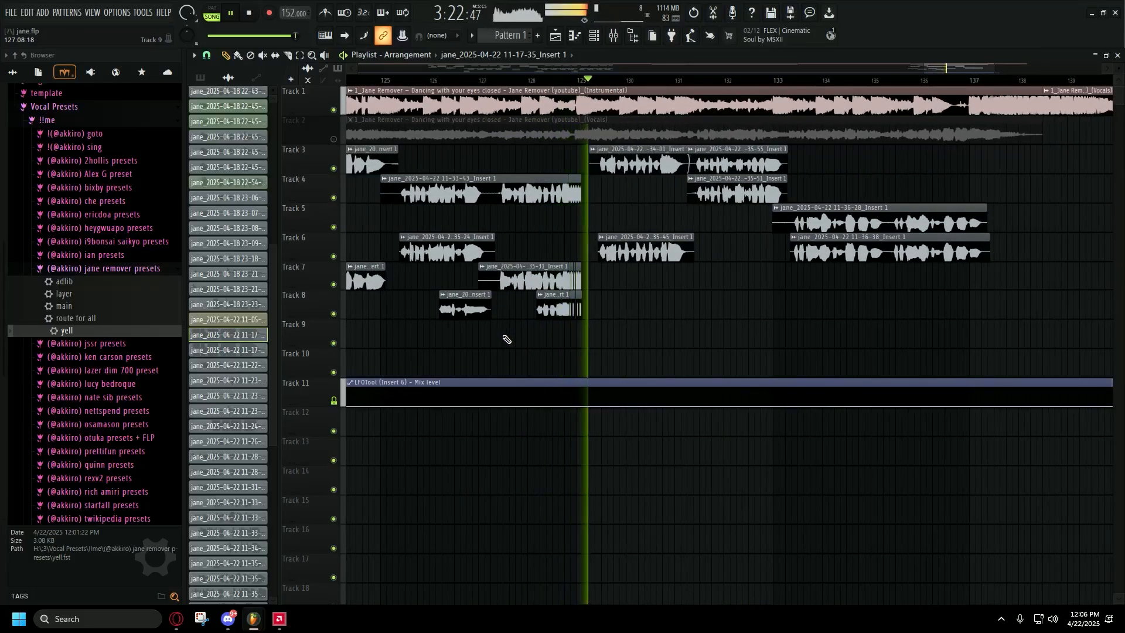
scroll(402, 320, "down", 2)
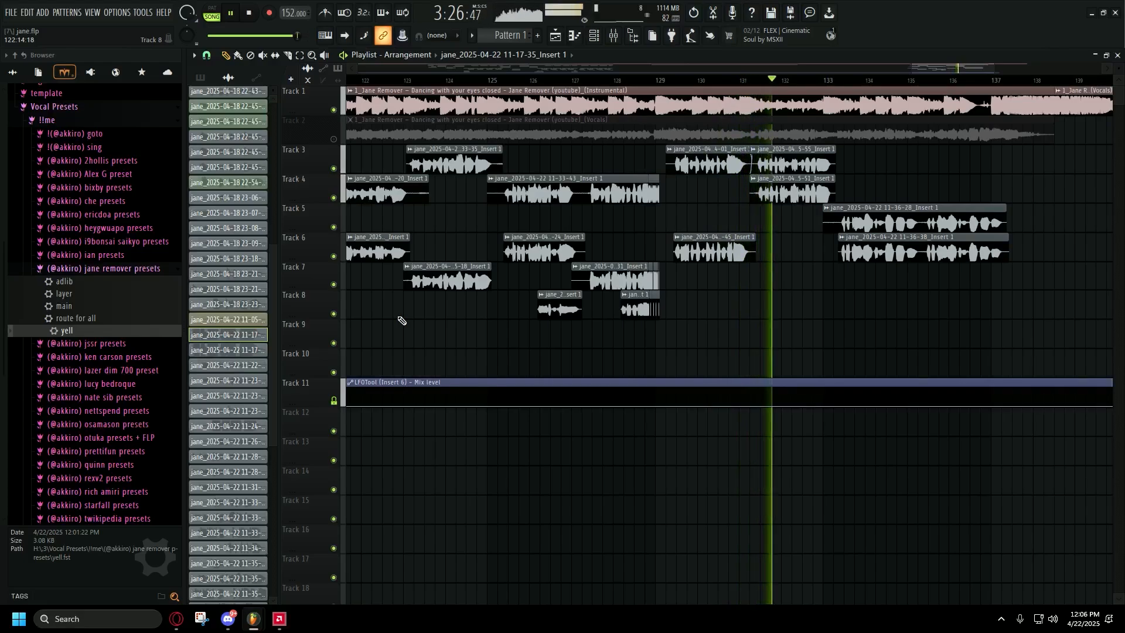
scroll(398, 321, "down", 3)
scroll(393, 321, "up", 3)
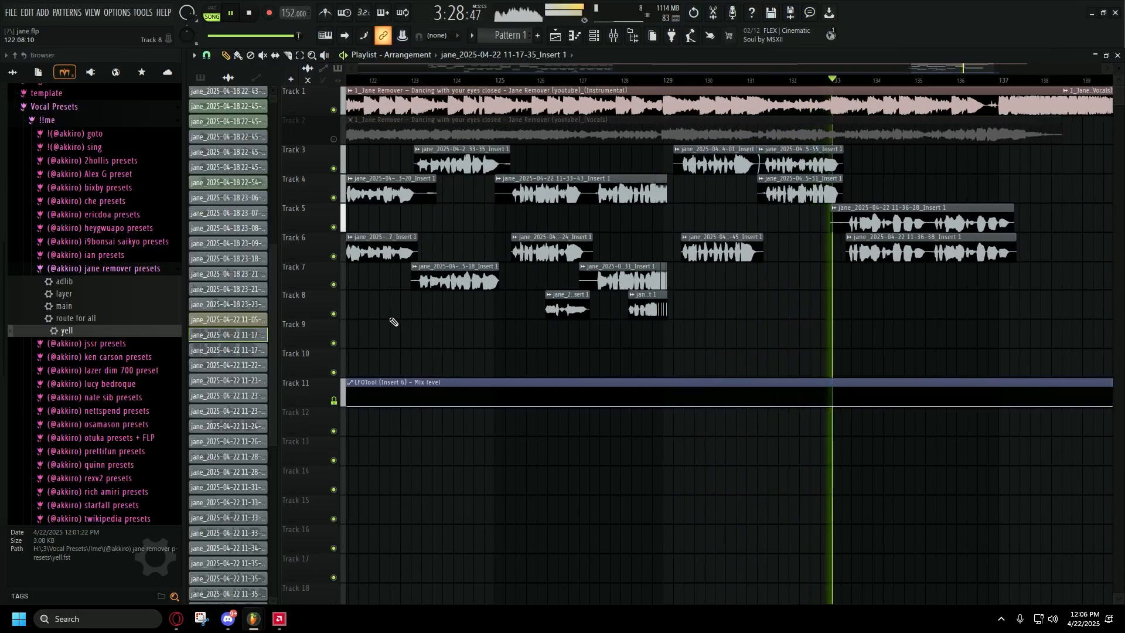
scroll(394, 322, "down", 3)
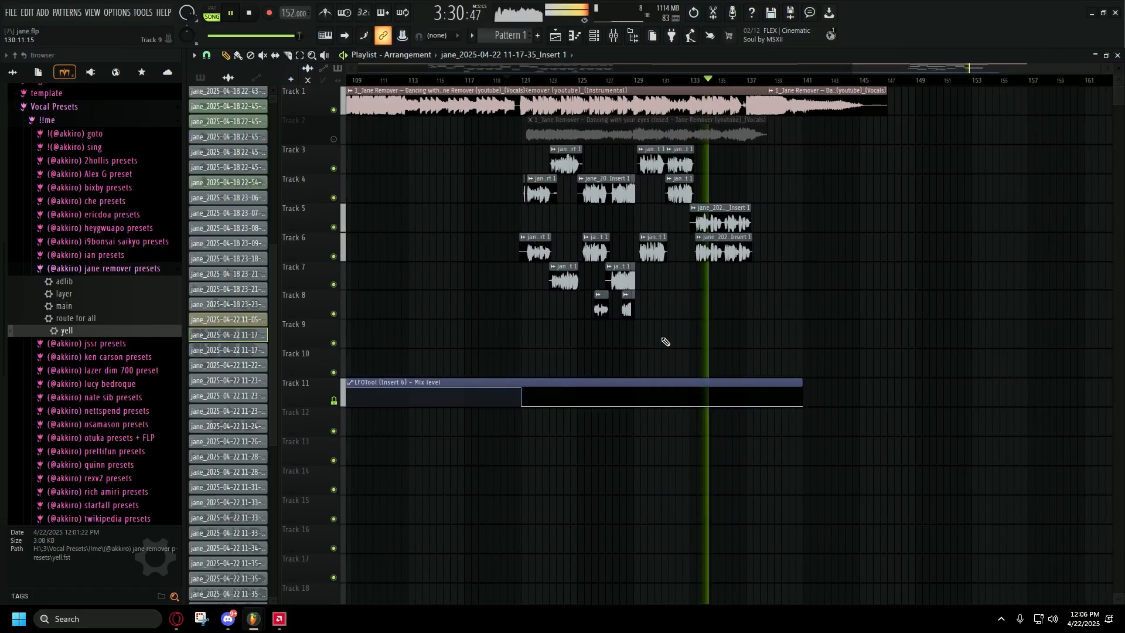
scroll(703, 341, "up", 5)
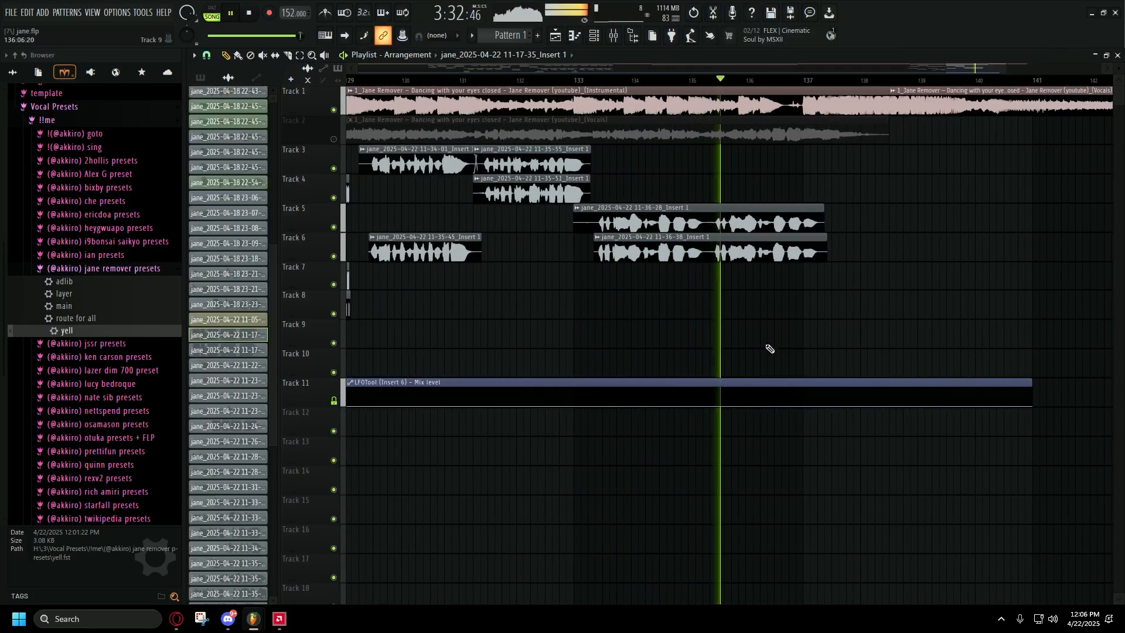
scroll(750, 345, "down", 3)
scroll(840, 366, "up", 3)
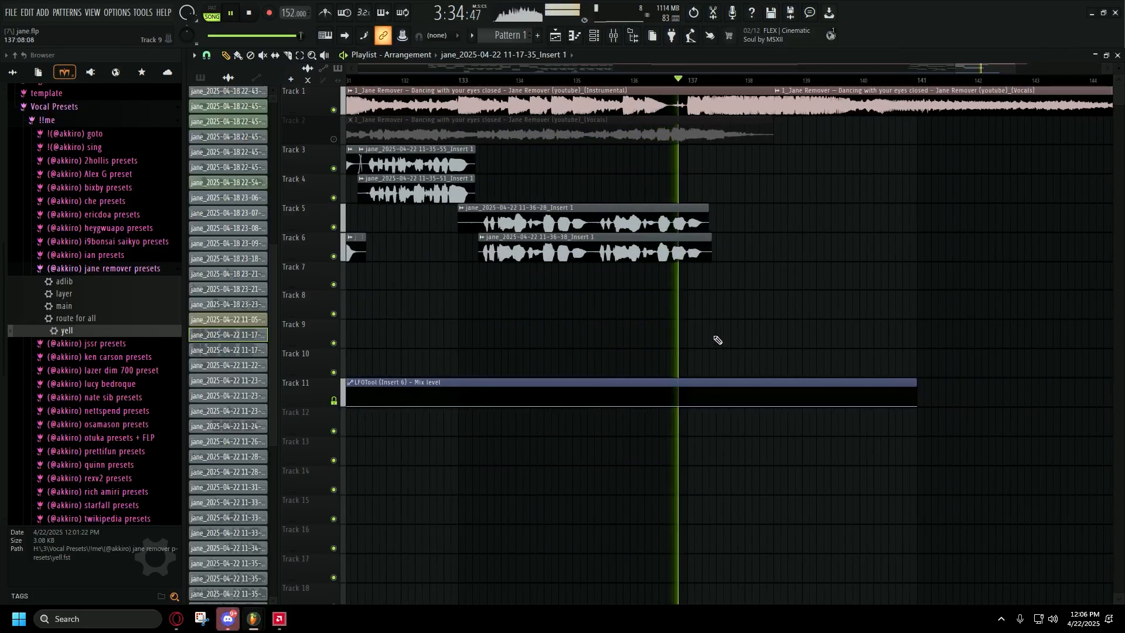
scroll(701, 338, "down", 8)
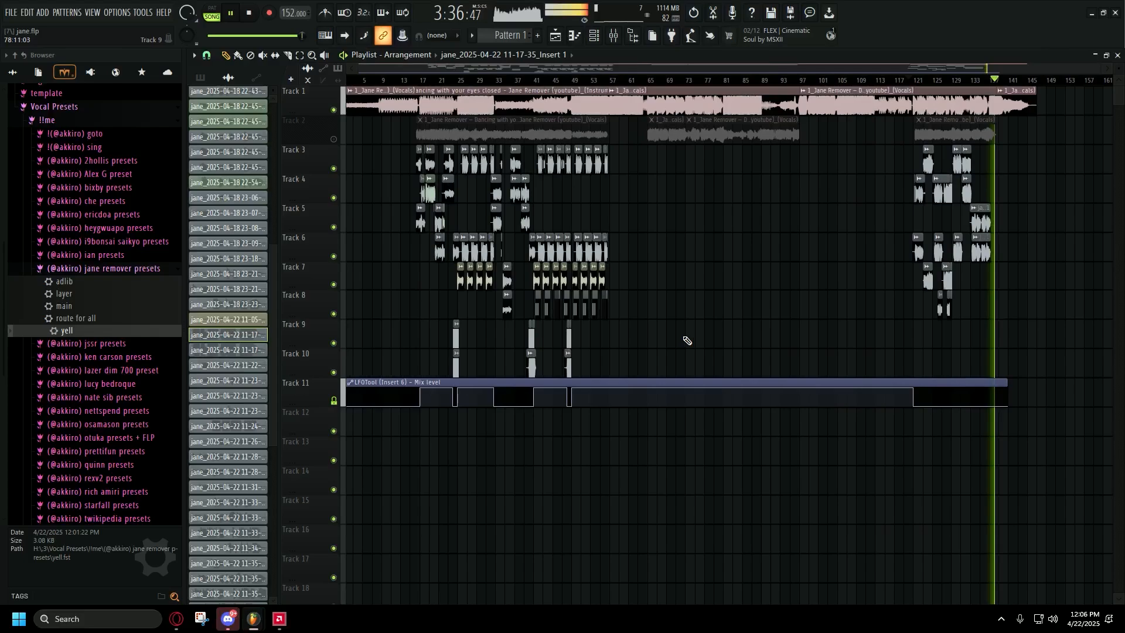
left_click(252, 13)
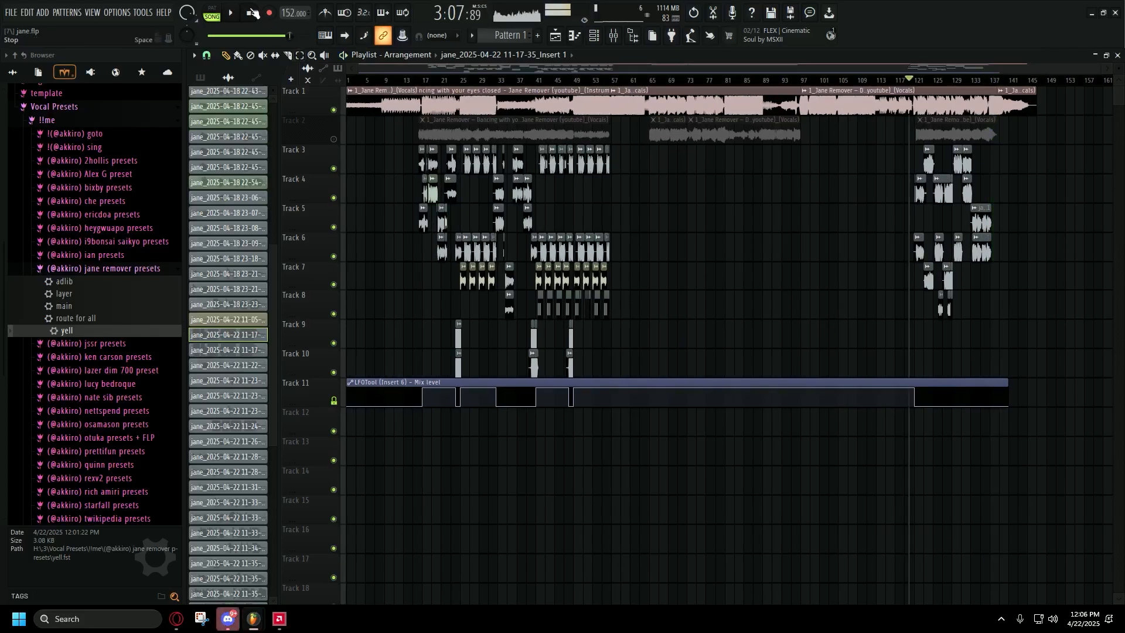
Place the playhead at bar 15 and look over the vocal clips in the first half of the arrangement.
left_click(614, 38)
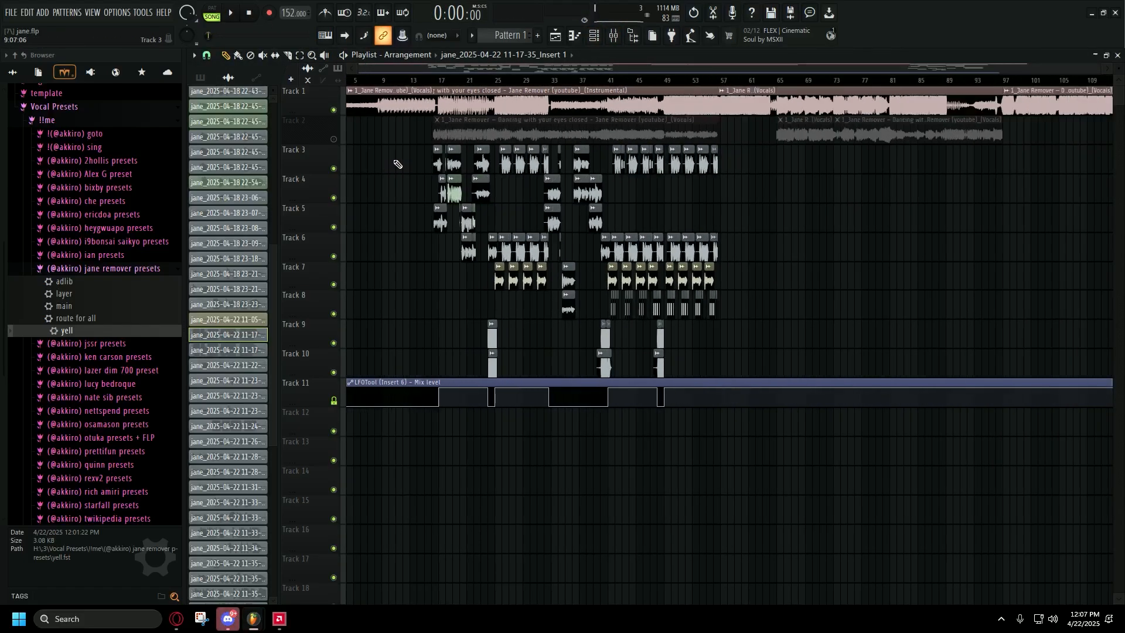
left_click(617, 39)
left_click(619, 39)
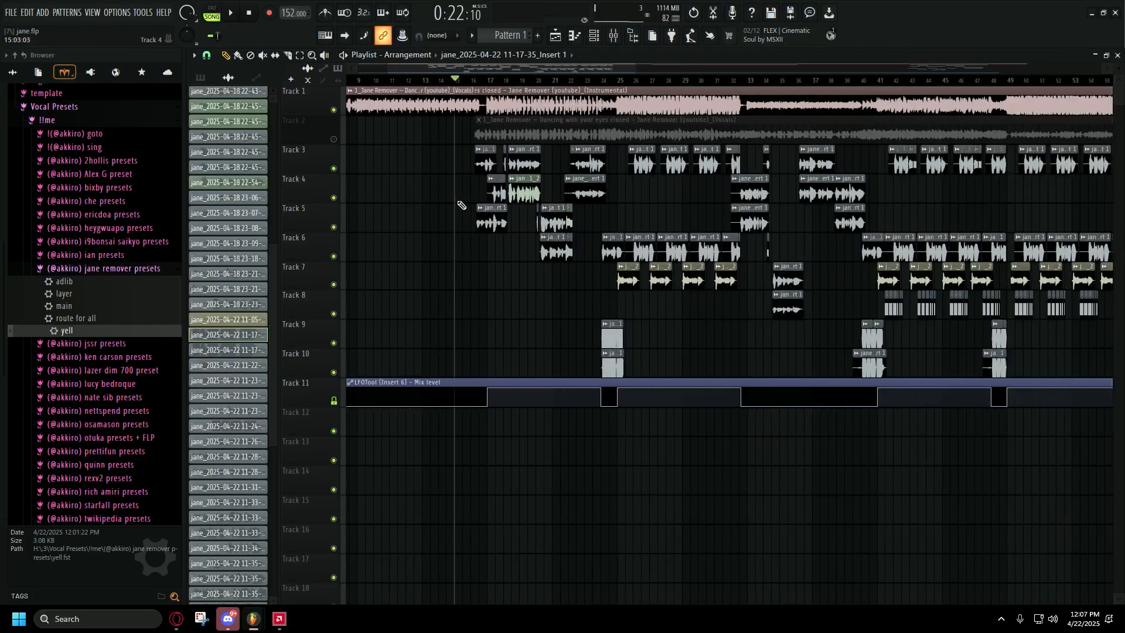
scroll(393, 231, "up", 2)
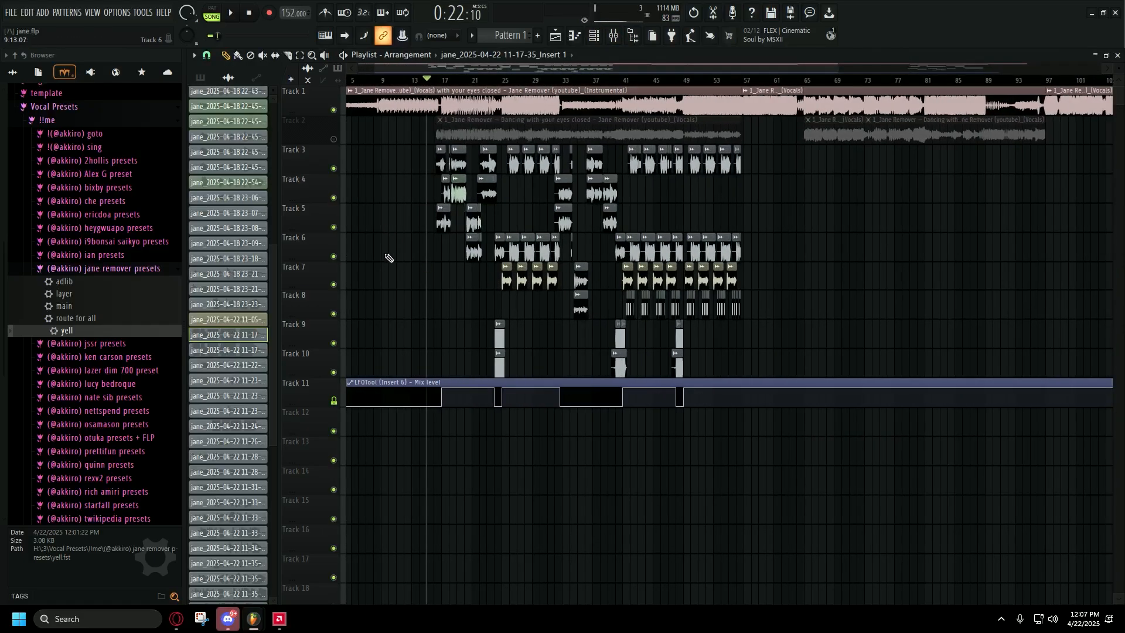
scroll(385, 257, "down", 2)
scroll(384, 255, "up", 3)
scroll(385, 253, "up", 2)
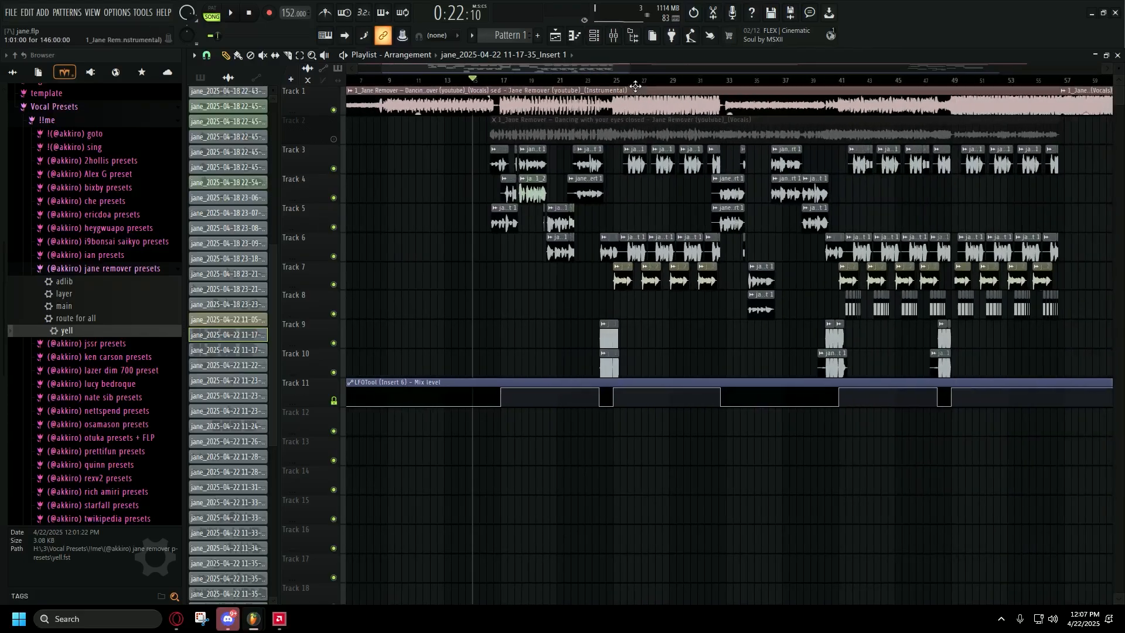
Inspect the Insert 1 track in the mixer and hide the mixer again.
left_click(612, 37)
left_click(427, 190)
scroll(518, 295, "up", 4)
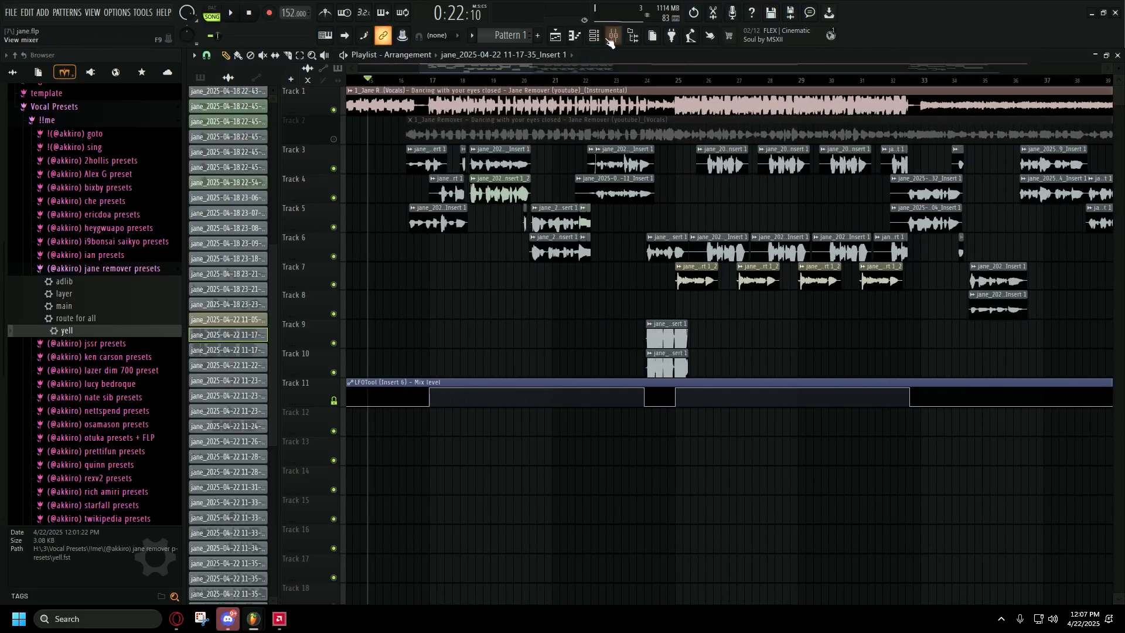
left_click(622, 35)
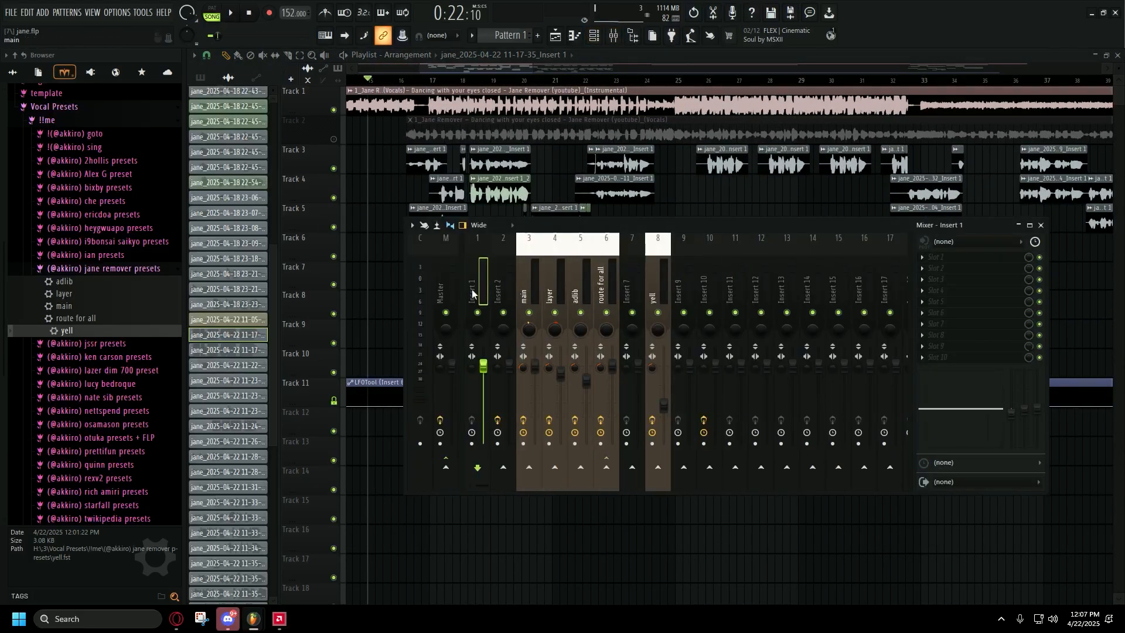
left_click(681, 216)
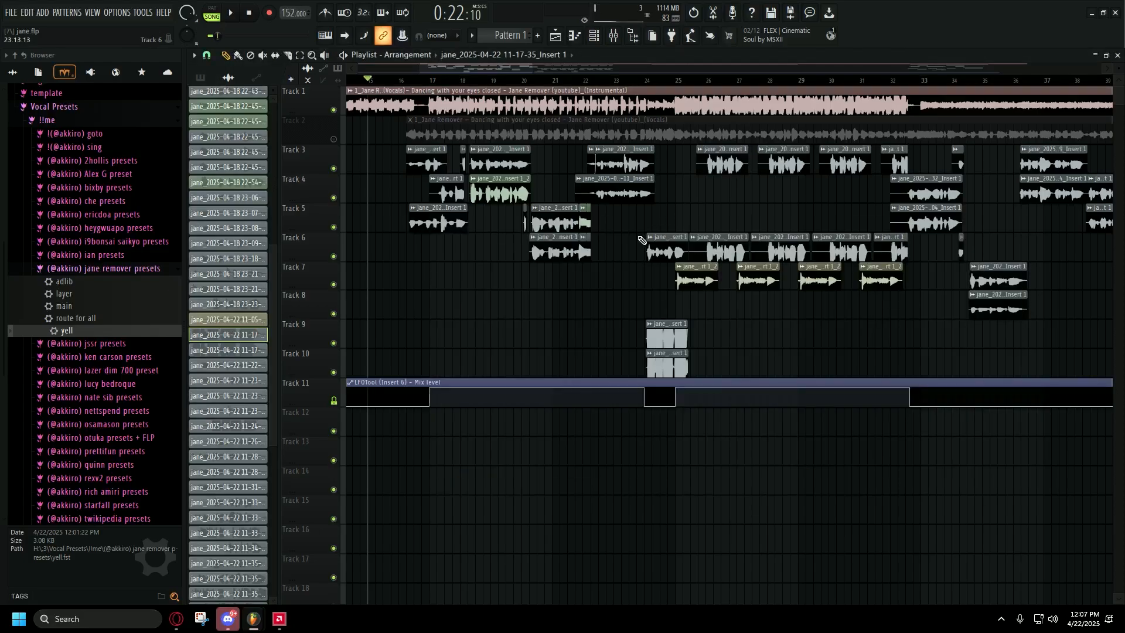
left_click(622, 39)
left_click(472, 285)
left_click(700, 213)
scroll(595, 295, "down", 4)
scroll(597, 298, "down", 3)
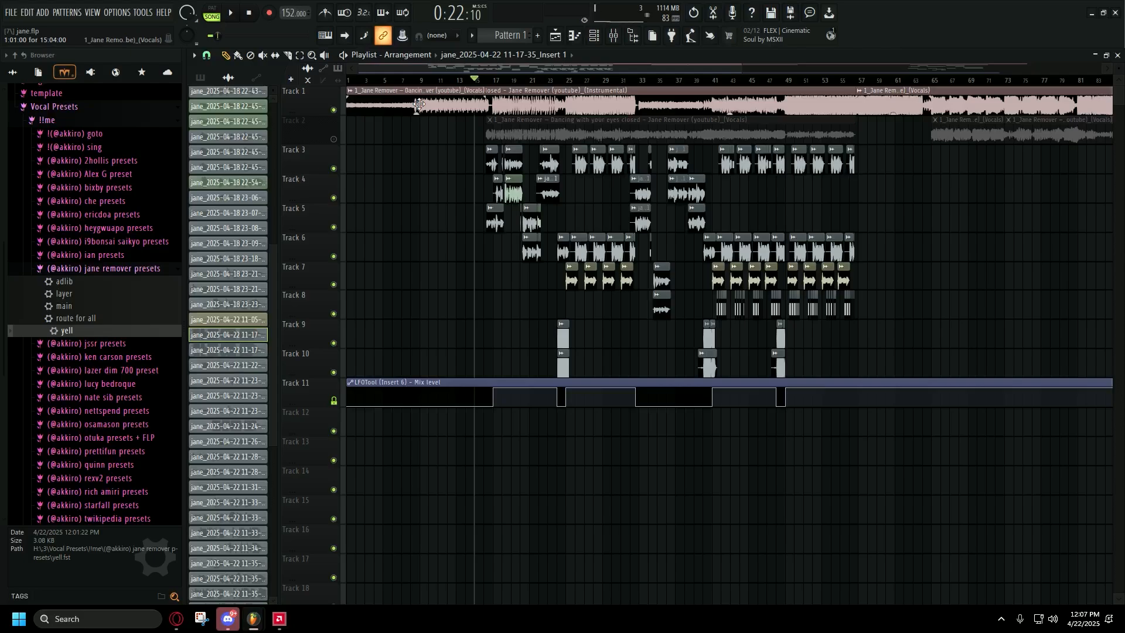
left_click_drag(419, 104, 567, 87)
right_click(412, 188)
scroll(454, 215, "up", 3)
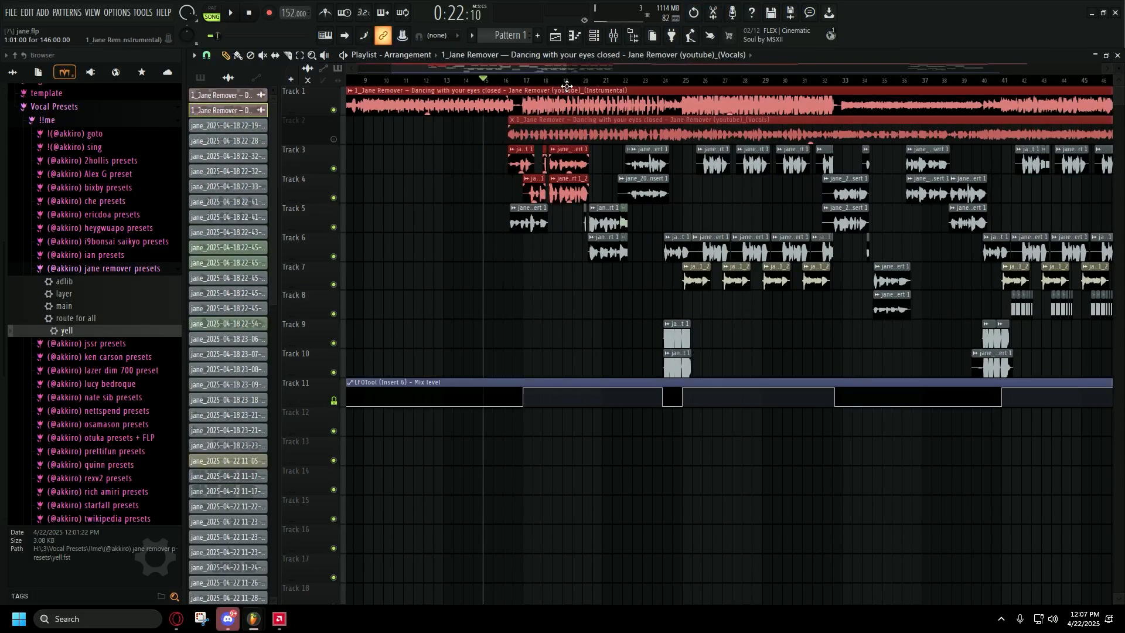
key("ctrl+d")
Resize the muted vocals clip on Track 2 to run about 91 bars from bar 1, removing the later vocals clips on that track.
scroll(496, 133, "down", 3)
scroll(452, 296, "down", 4)
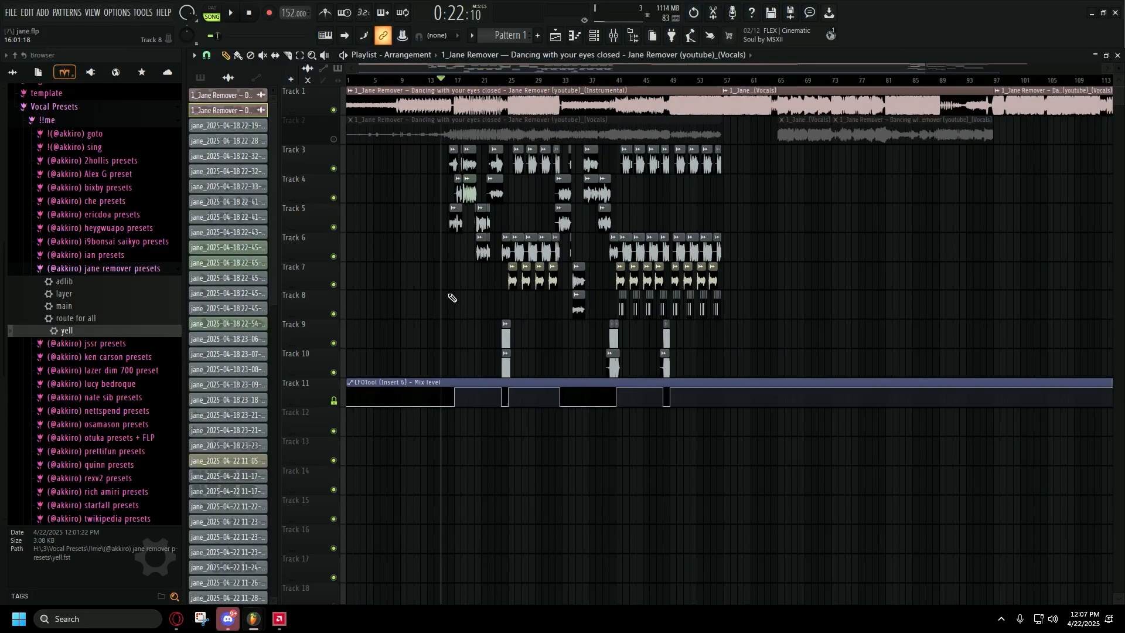
right_click(932, 138)
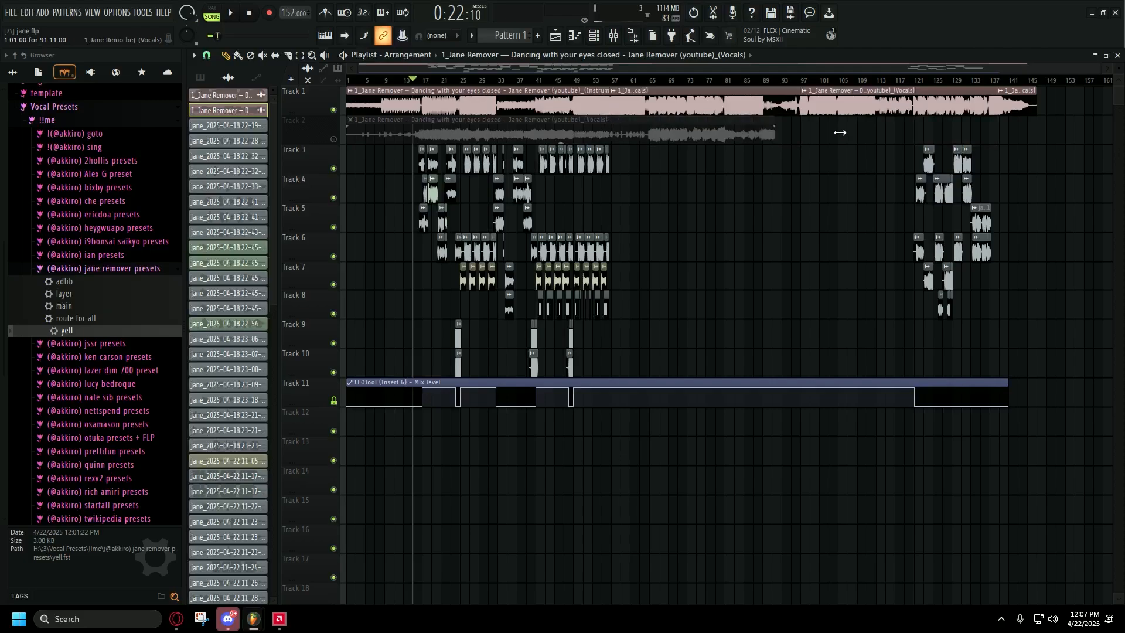
scroll(456, 303, "up", 6)
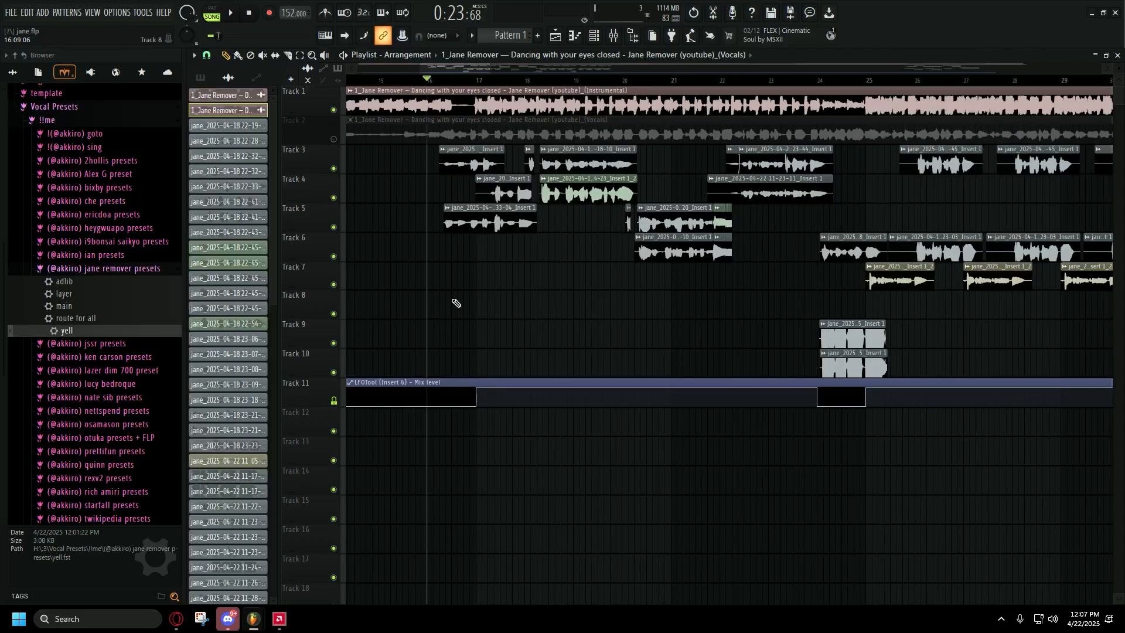